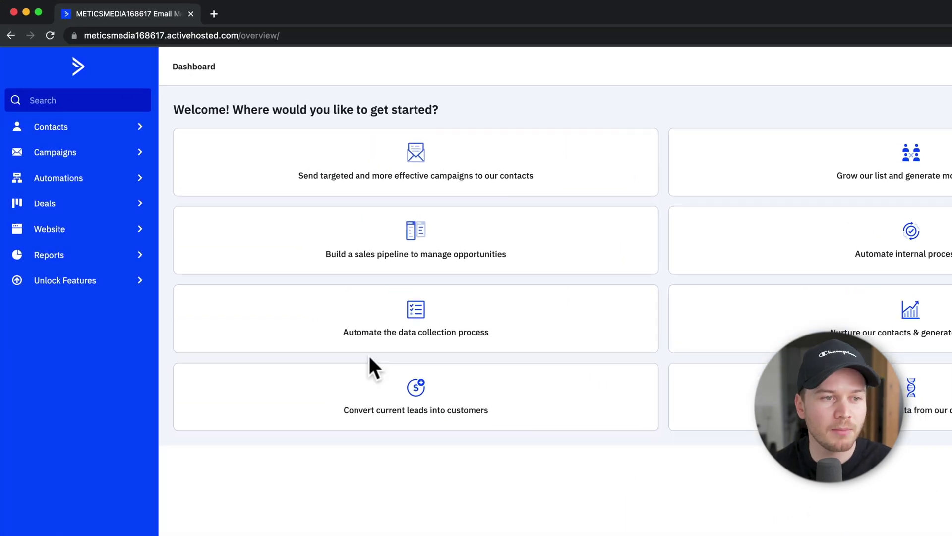
# - Open the Campaigns area from the dashboard sidebar
pyautogui.click(79, 156)
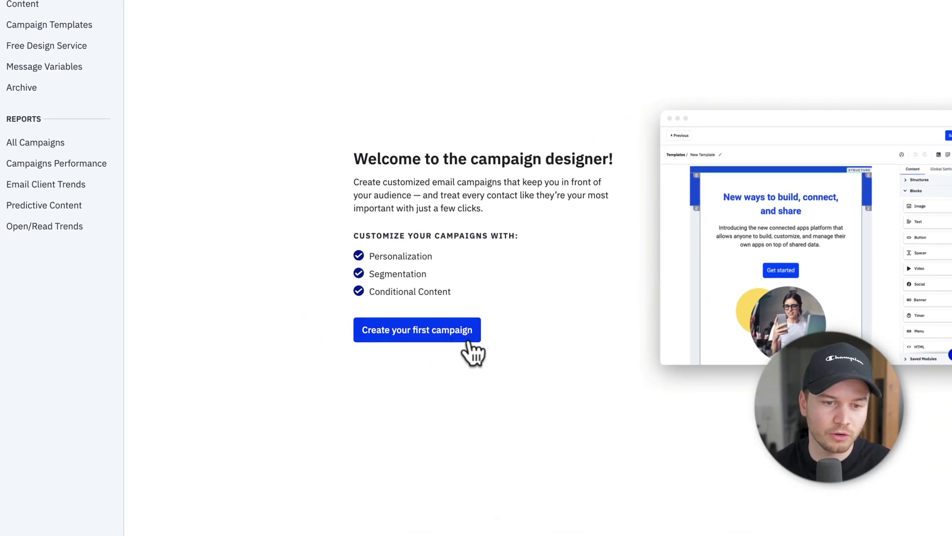
# - Start a new Standard campaign and name it 'Weekly Newsletter #8'
pyautogui.click(436, 337)
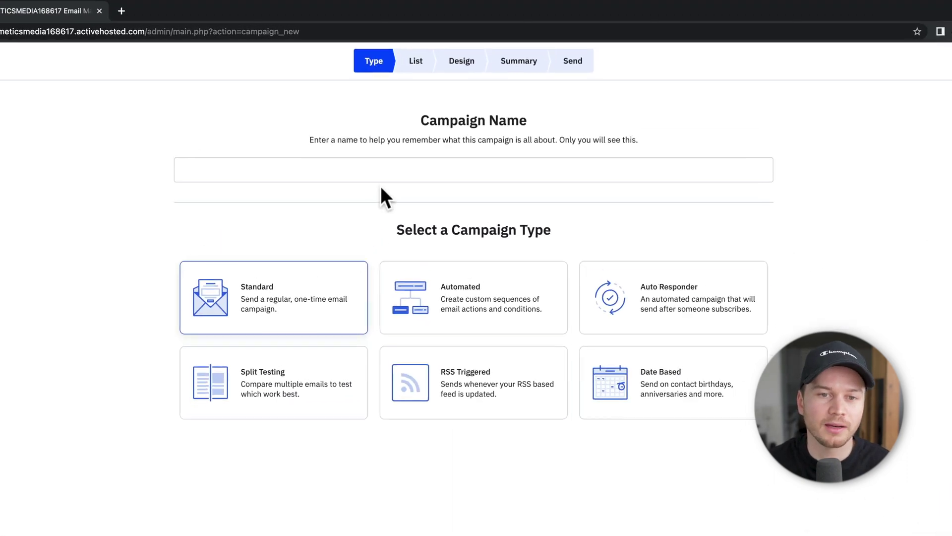
pyautogui.click(377, 172)
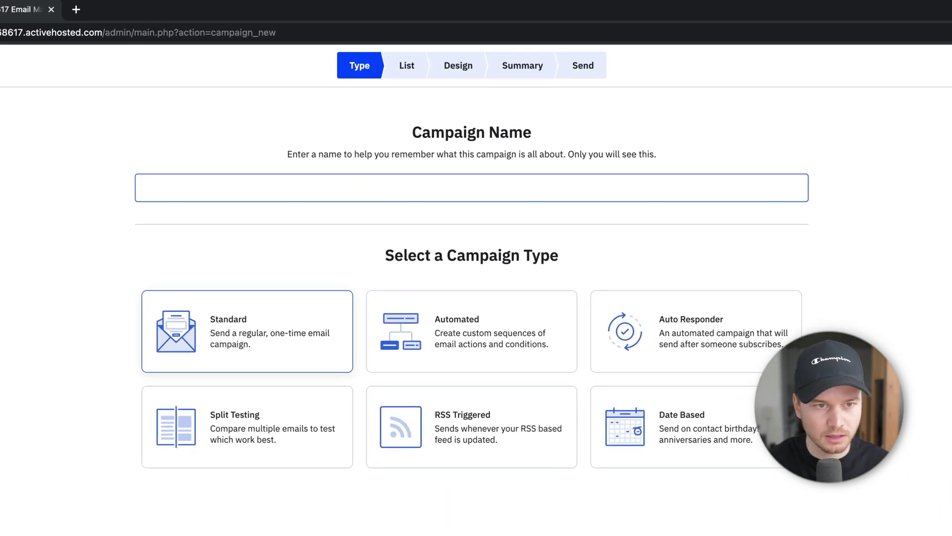
pyautogui.write('Weekly Newsle')
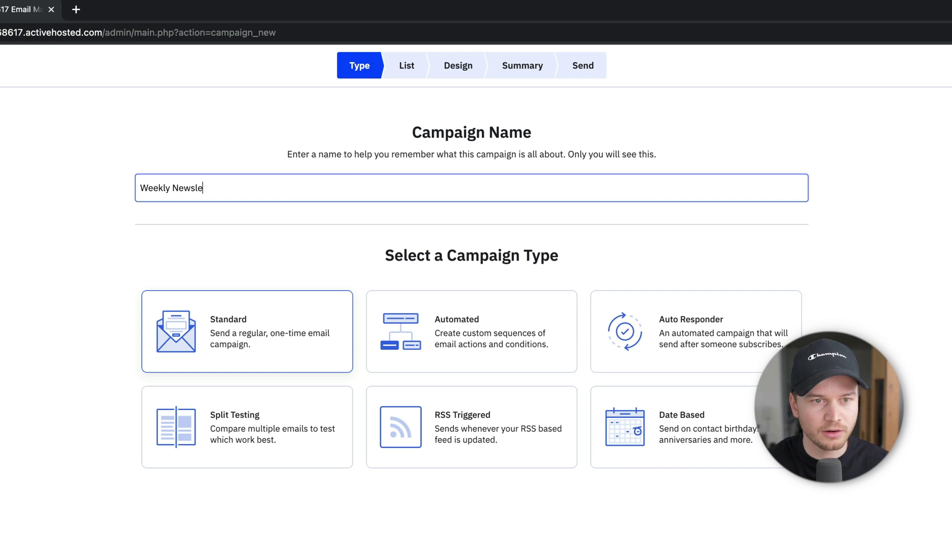
pyautogui.write('tter #8')
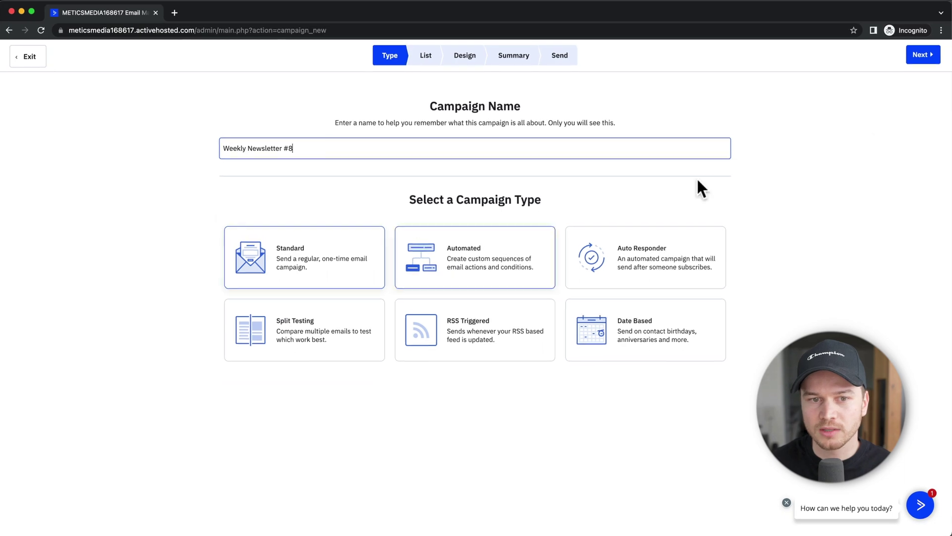
# - Choose the Master Contact List (7 contacts) as the campaign's recipients
pyautogui.click(924, 55)
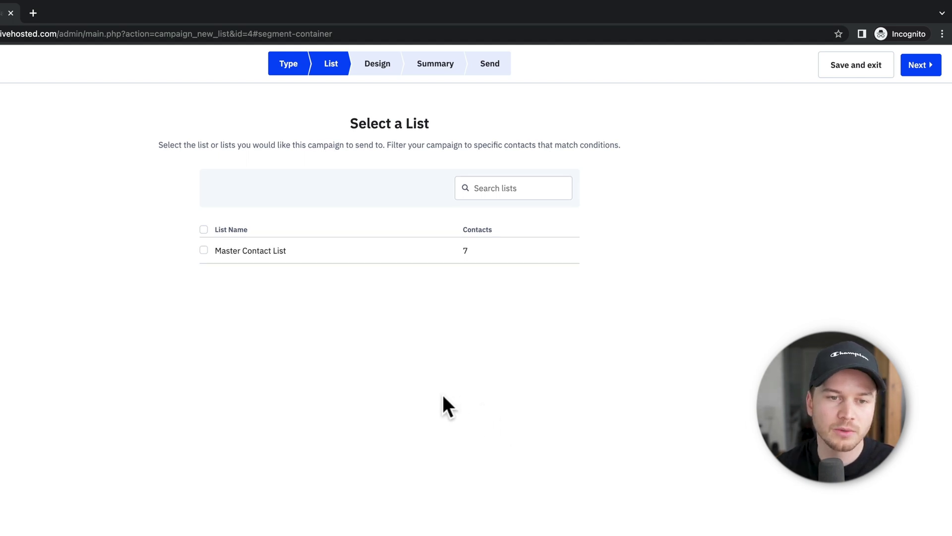
pyautogui.click(203, 250)
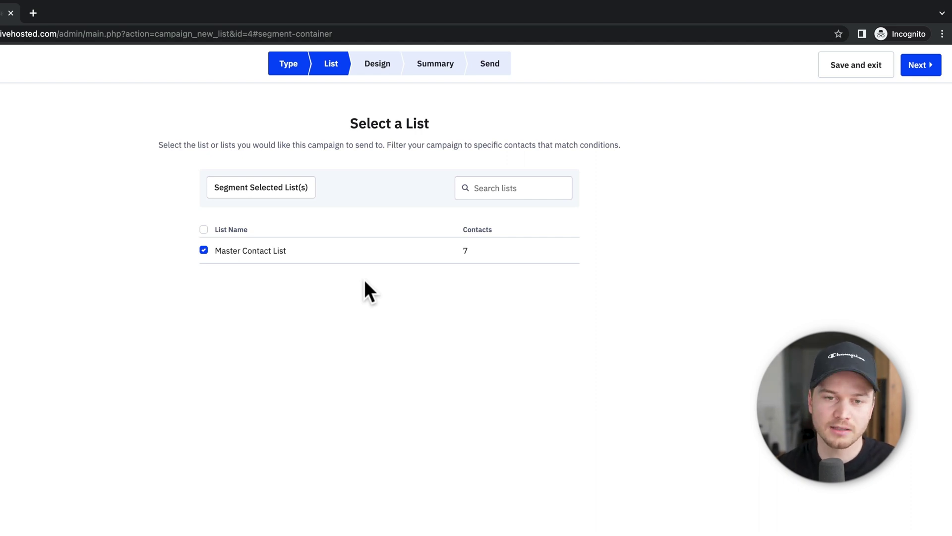
# - Pick Email Designer as the template type to reach the Basic Templates gallery
pyautogui.click(919, 66)
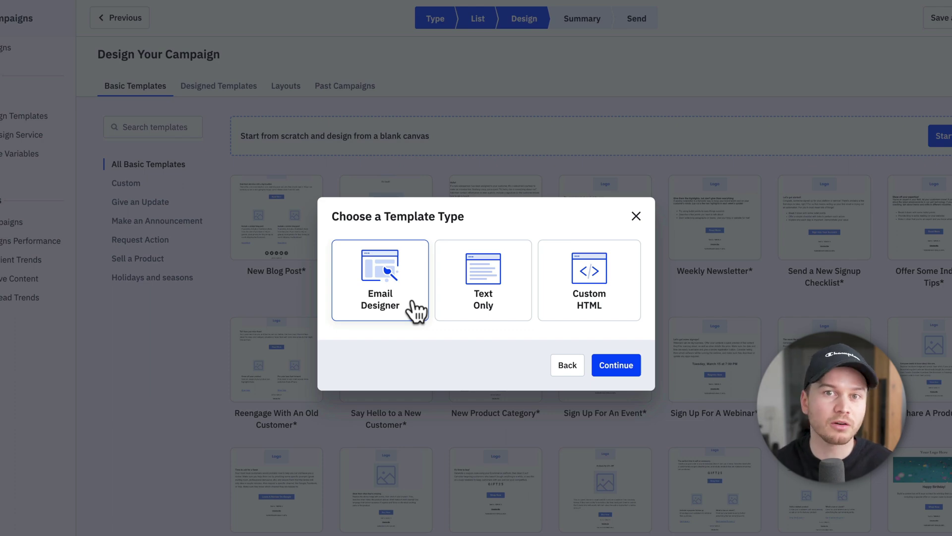
pyautogui.click(510, 297)
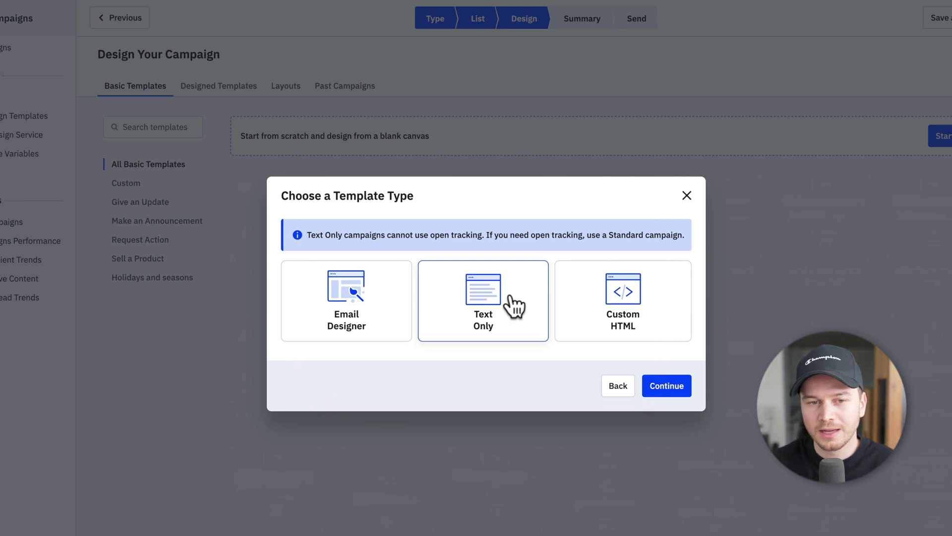
pyautogui.click(392, 315)
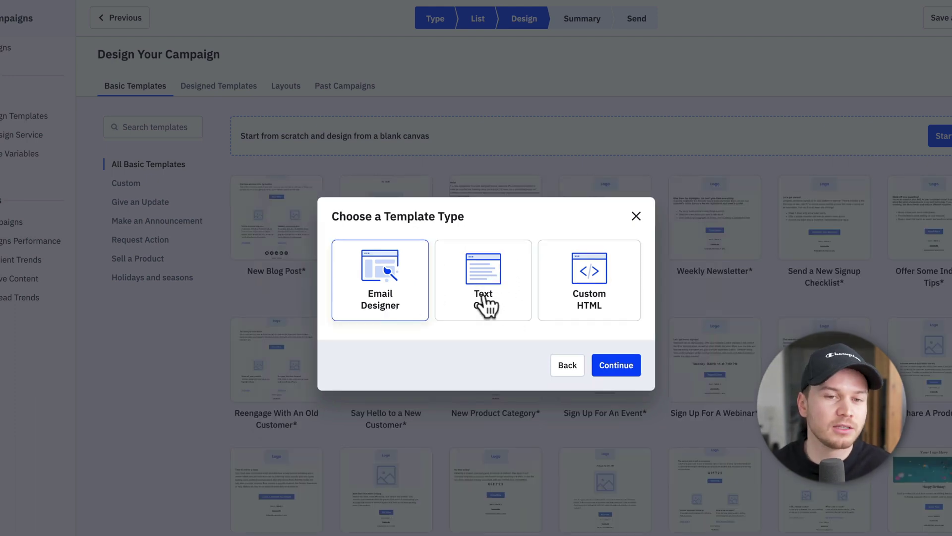
pyautogui.click(606, 367)
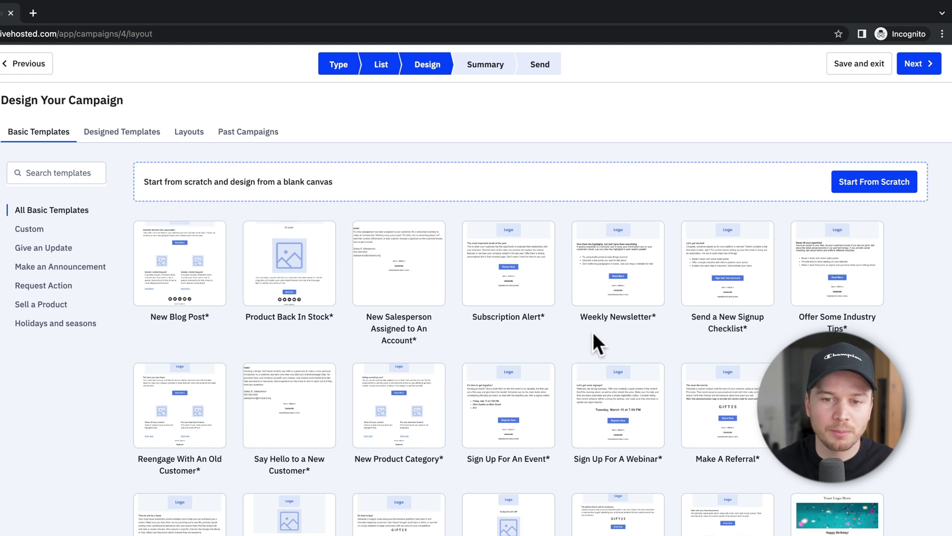
pyautogui.moveTo(634, 280)
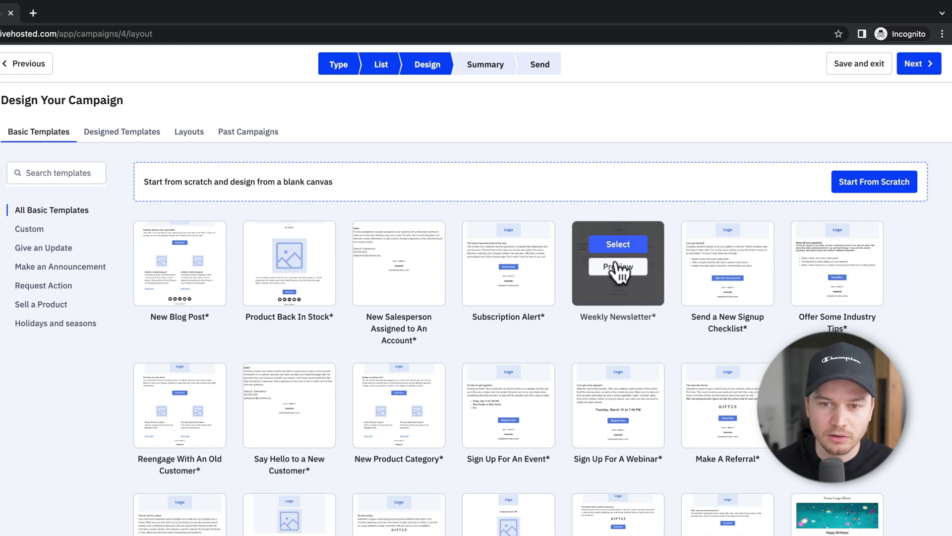
# - Use the Weekly Newsletter template and replace the sender's name and e-mail address
pyautogui.click(620, 245)
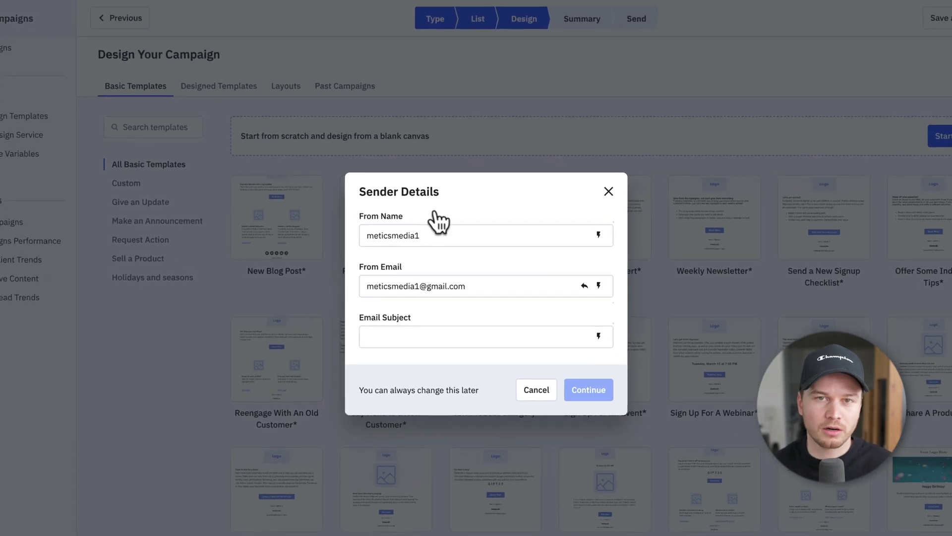
pyautogui.doubleClick(432, 231)
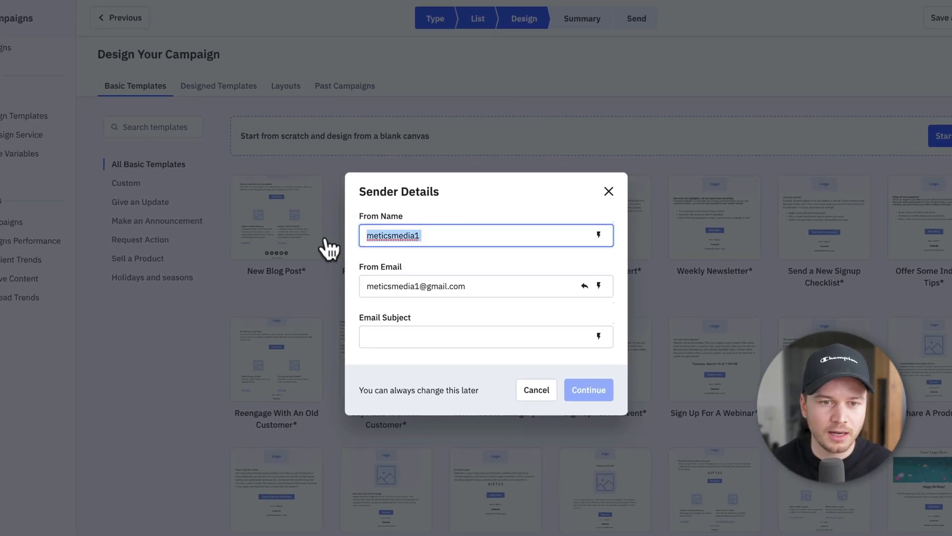
pyautogui.write('Simon')
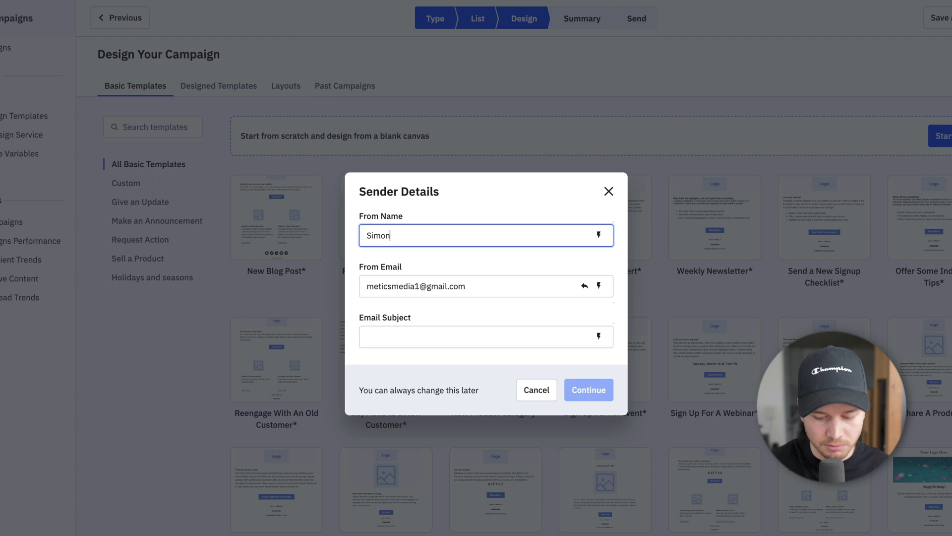
pyautogui.write(' - Metics Med')
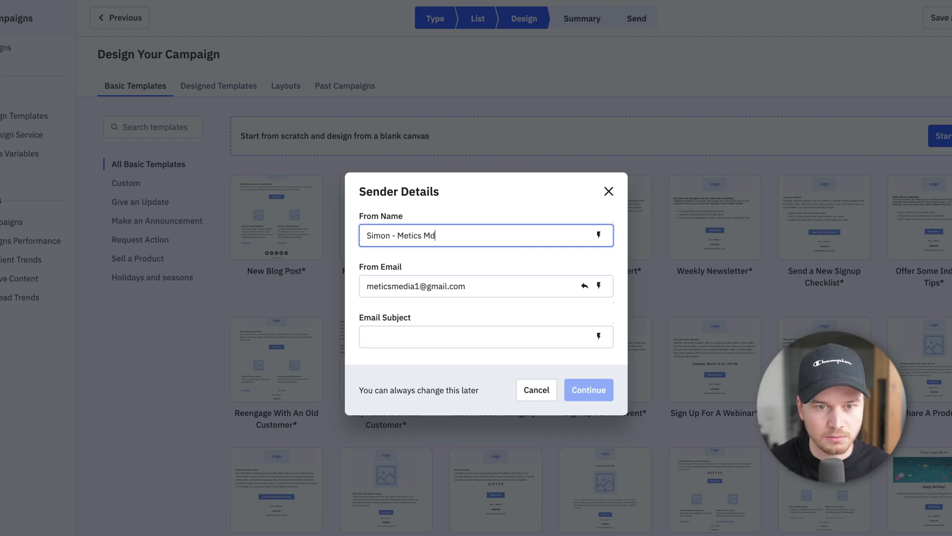
pyautogui.write('ia')
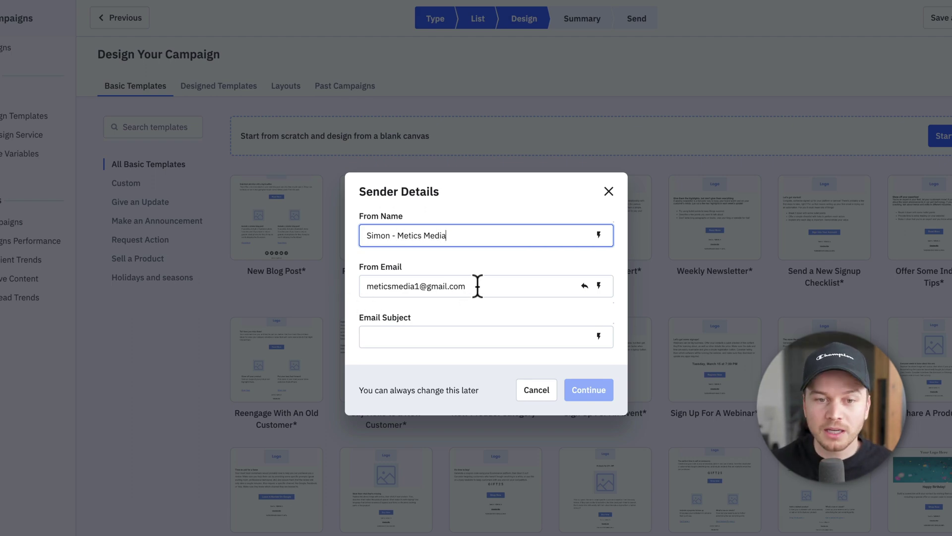
pyautogui.moveTo(478, 286); pyautogui.dragTo(355, 289)
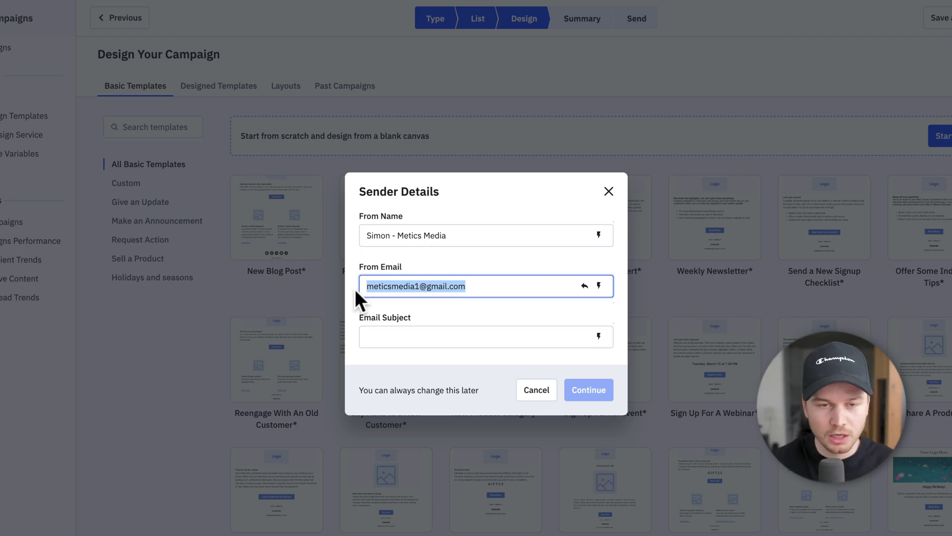
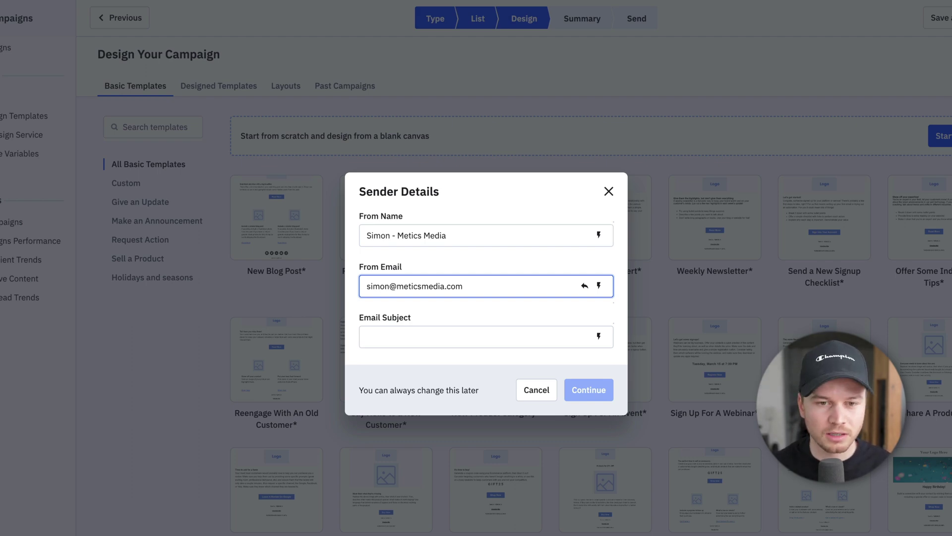
# - Set the subject to 'These AI Tools are Changing my Life...' and confirm the sender details
pyautogui.click(405, 336)
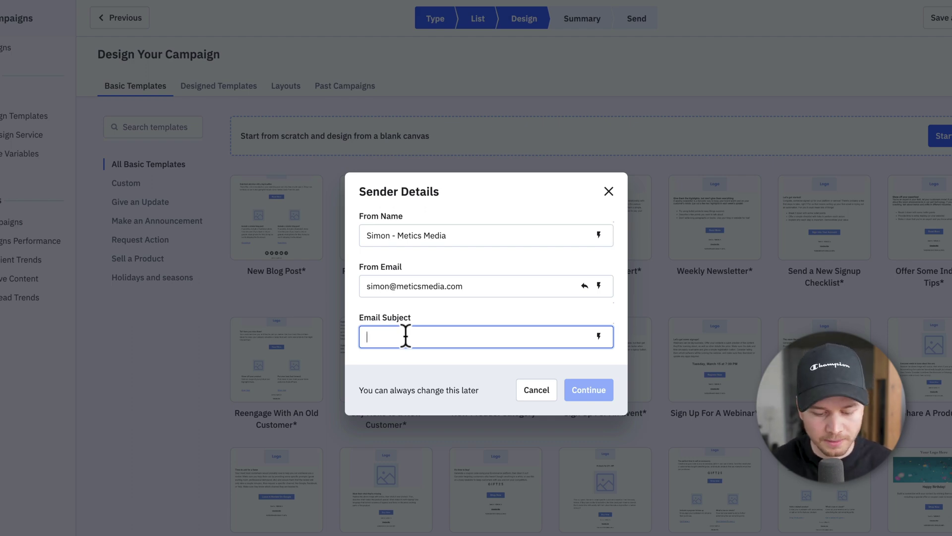
pyautogui.write('These')
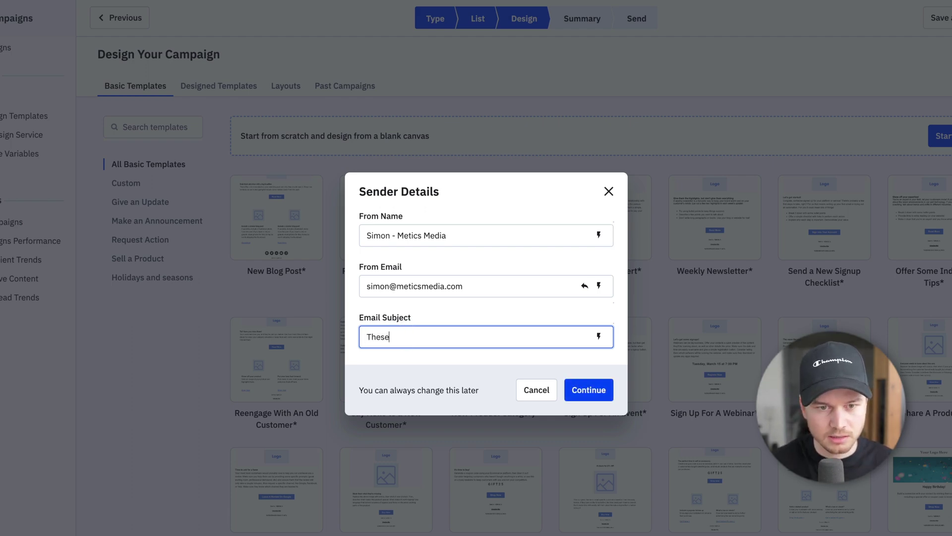
pyautogui.write(' AI Tools a')
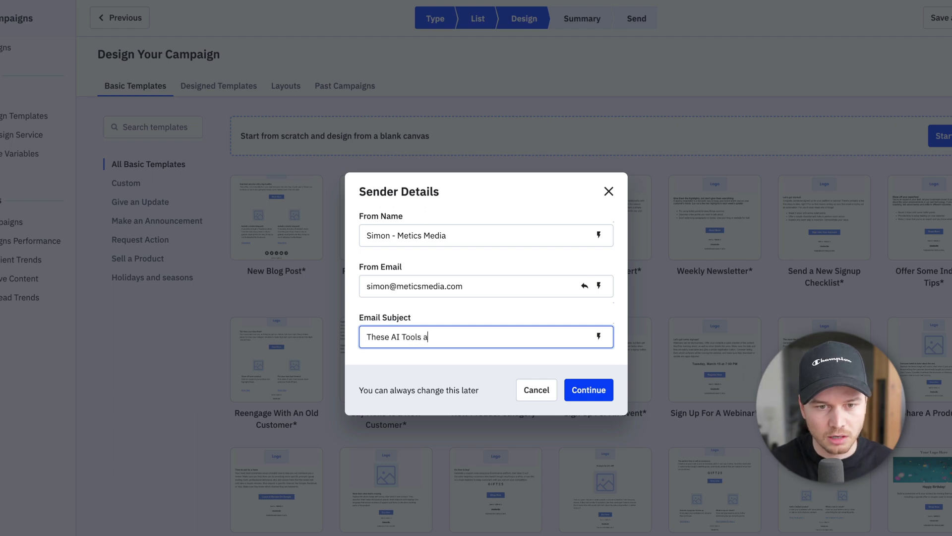
pyautogui.write('re Changing my Life')
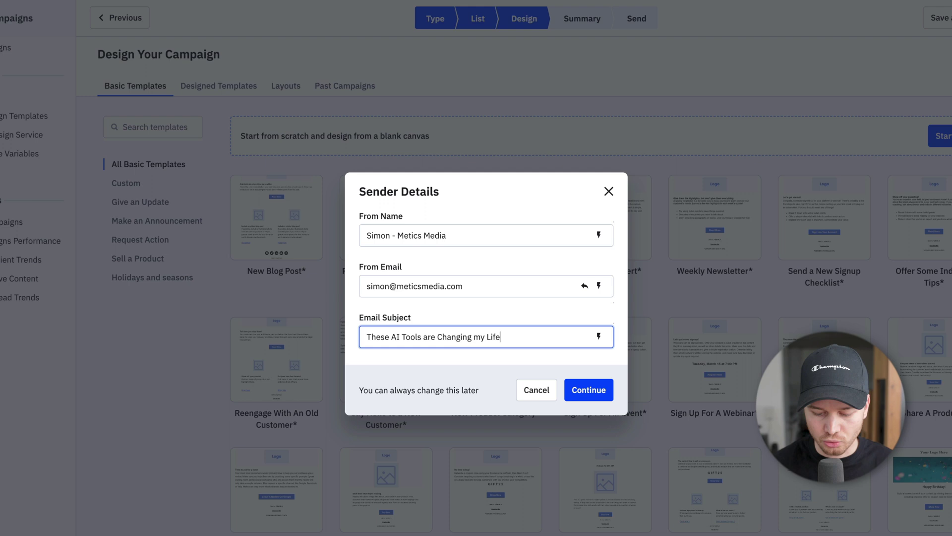
pyautogui.write('...')
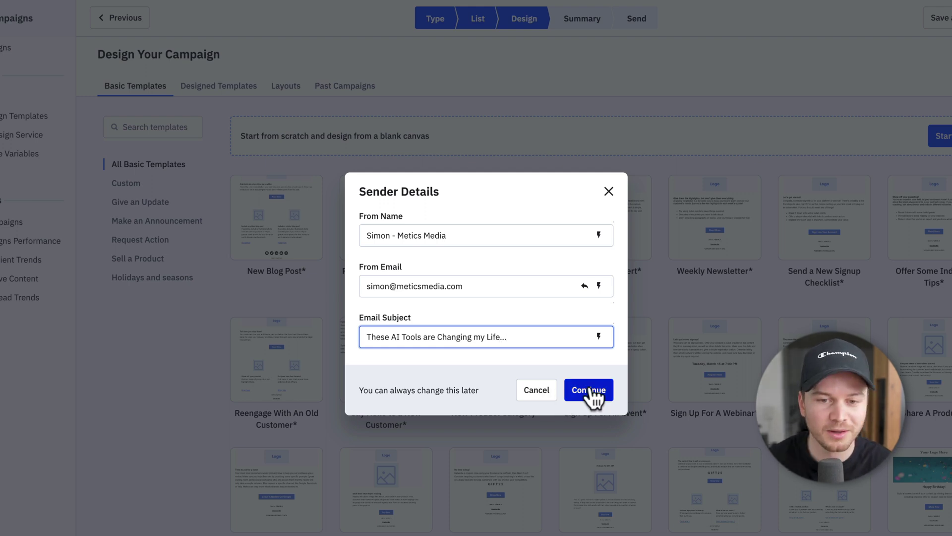
pyautogui.click(590, 390)
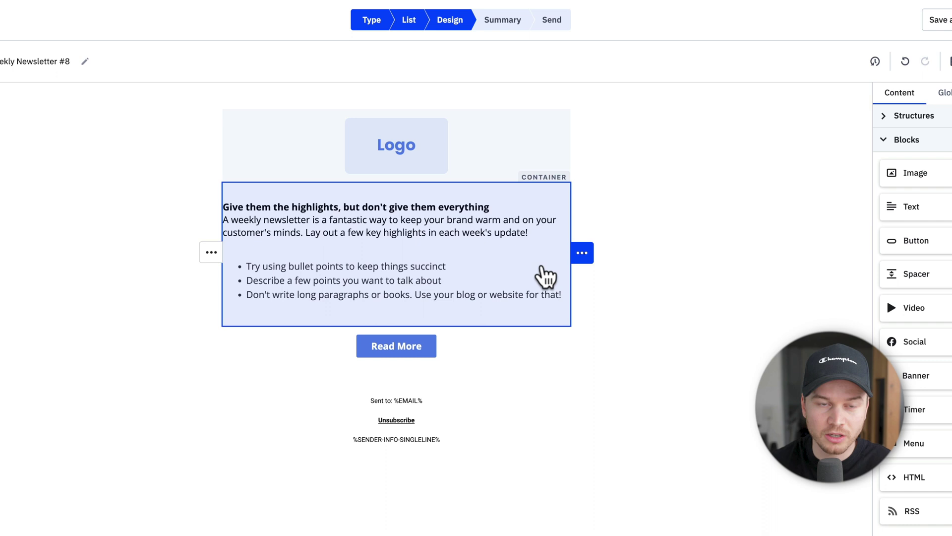
# - Replace the three template bullets with the placeholder bullet 'fwgwgw', then select the Logo image
pyautogui.click(395, 253)
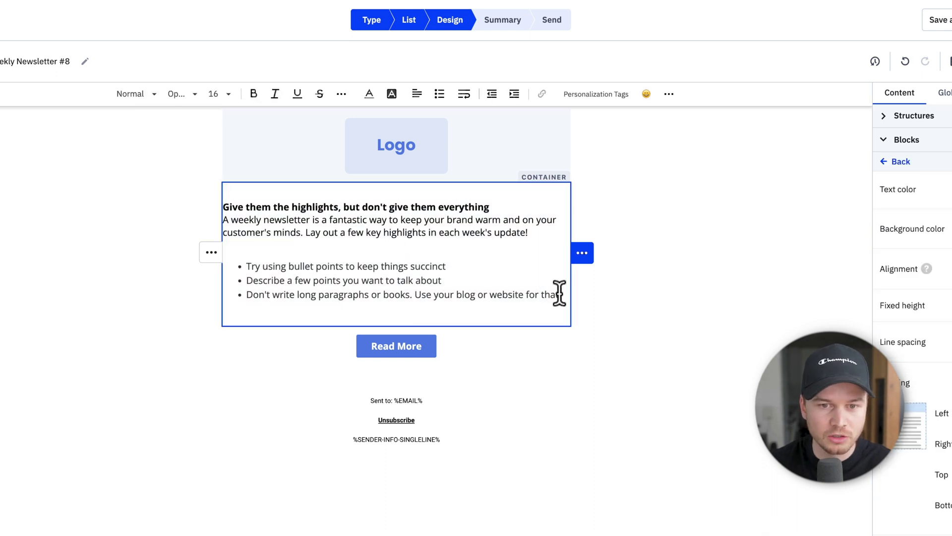
pyautogui.moveTo(559, 291); pyautogui.dragTo(237, 268)
pyautogui.write('fwgwgw!')
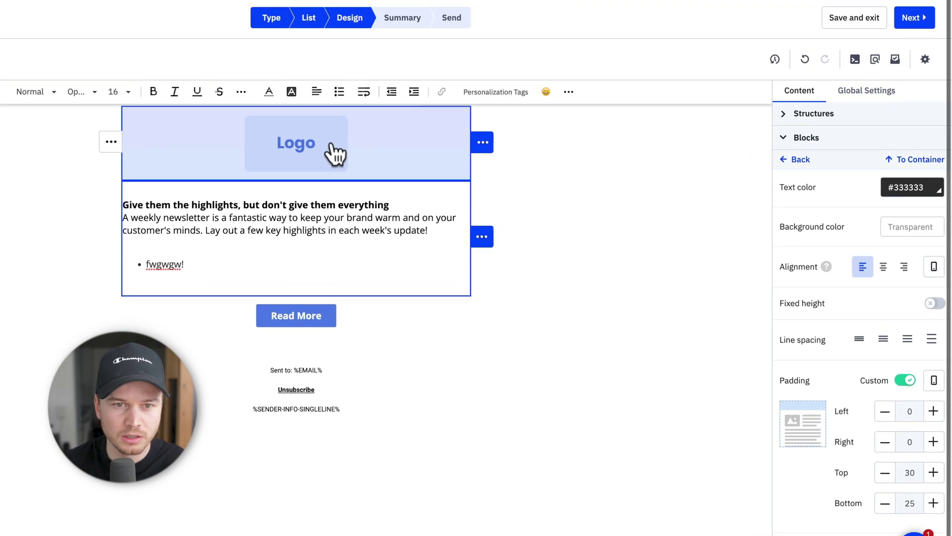
pyautogui.click(336, 153)
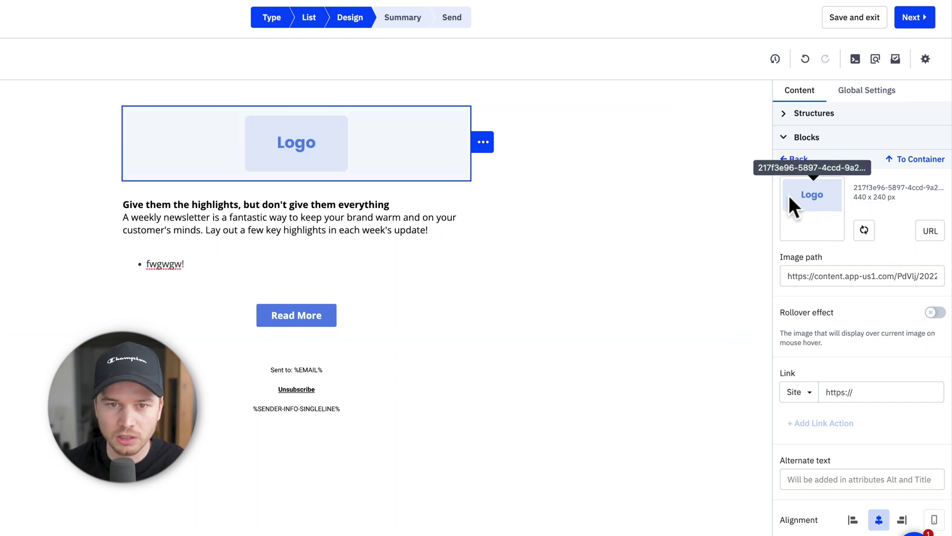
# - Drop a Timer block beneath the Read More button and open its settings
pyautogui.click(786, 139)
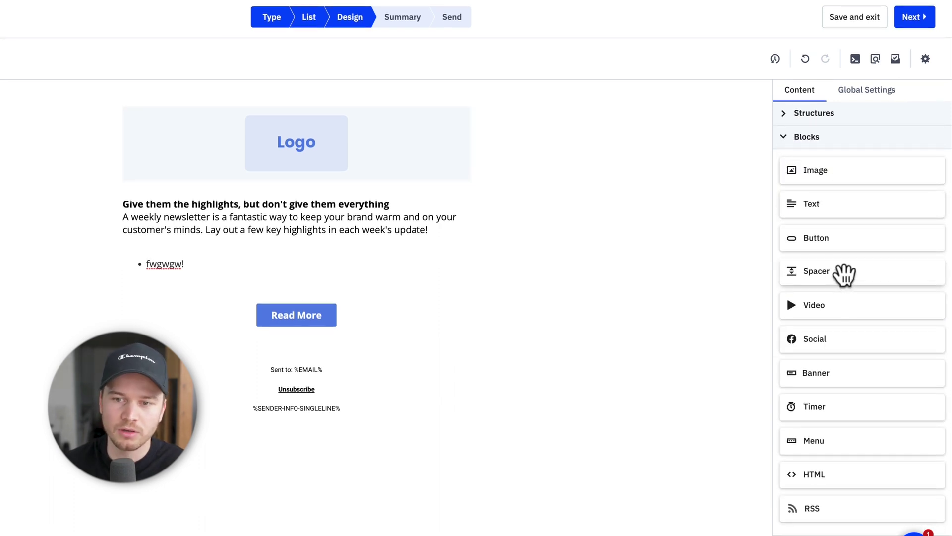
pyautogui.moveTo(842, 410); pyautogui.dragTo(276, 328)
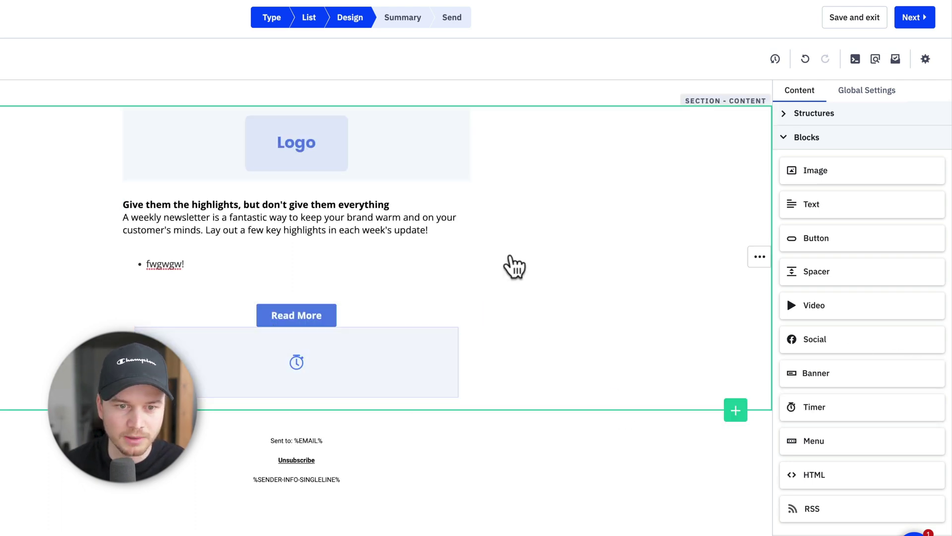
pyautogui.click(367, 395)
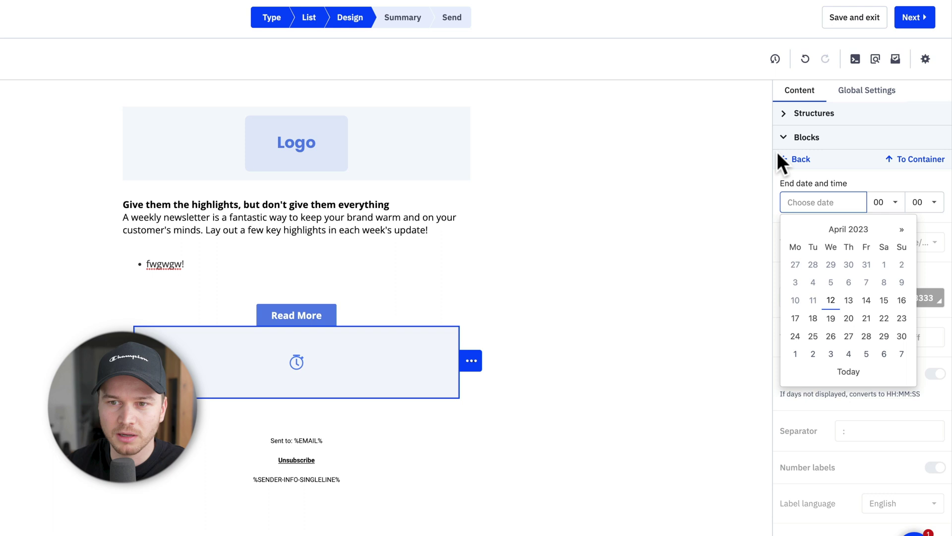
pyautogui.click(783, 118)
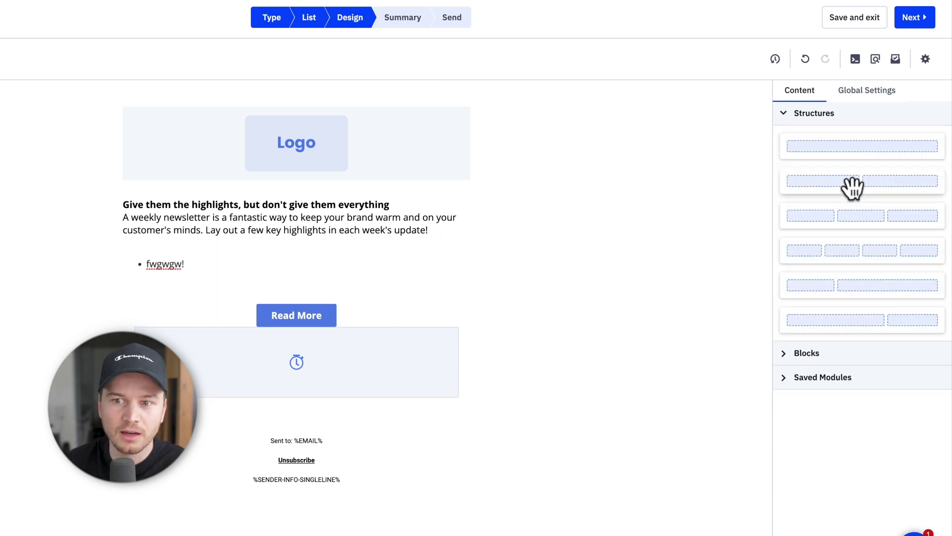
# - Add a two-column structure under the timer with a Text block and an Image in the right column
pyautogui.moveTo(851, 187); pyautogui.dragTo(305, 407)
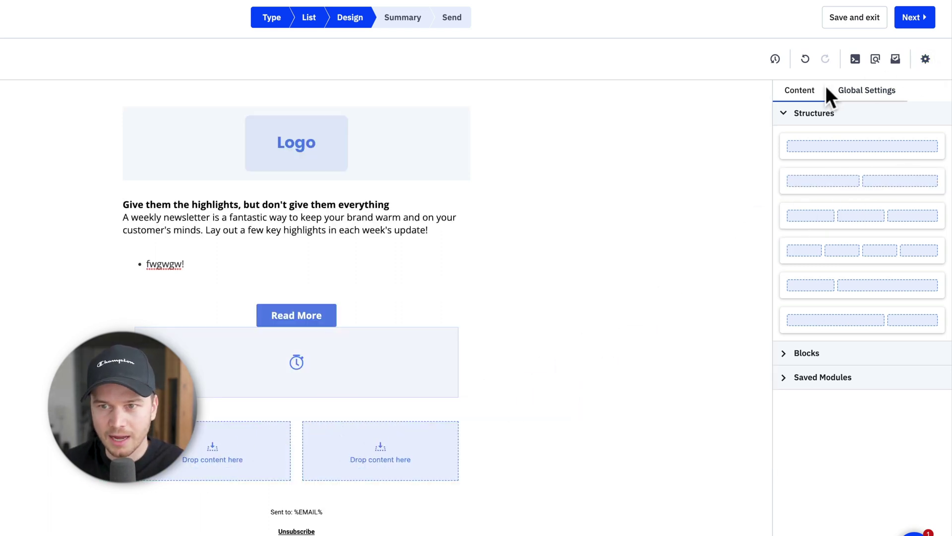
pyautogui.click(789, 353)
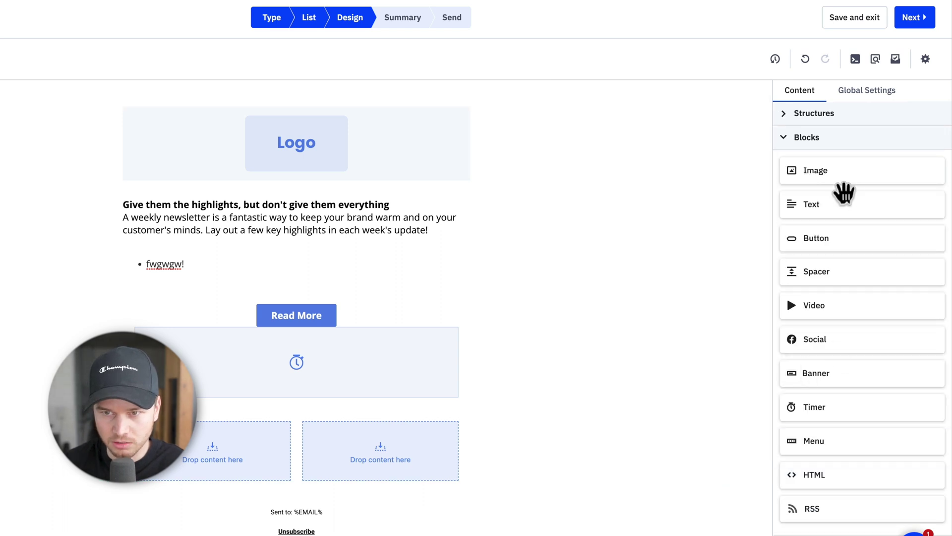
pyautogui.moveTo(839, 205); pyautogui.dragTo(213, 477)
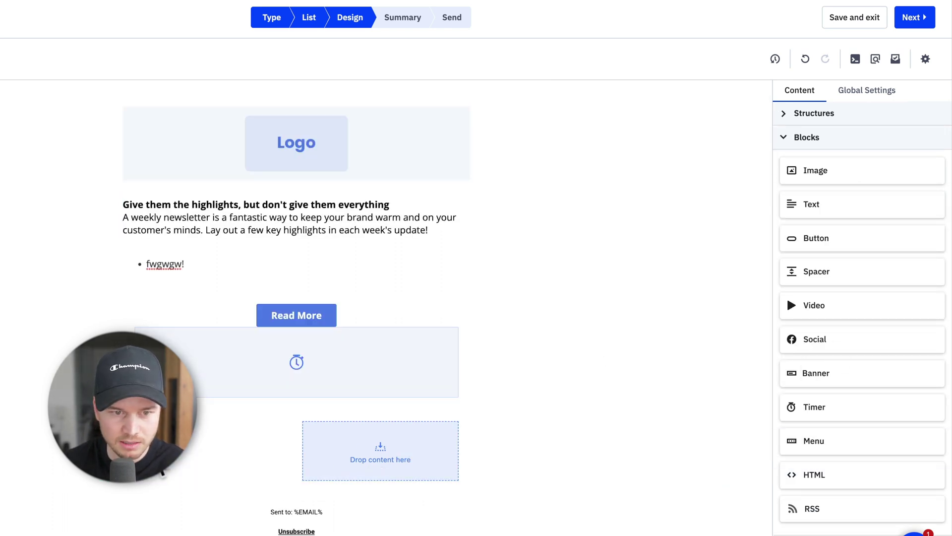
pyautogui.moveTo(814, 170); pyautogui.dragTo(385, 472)
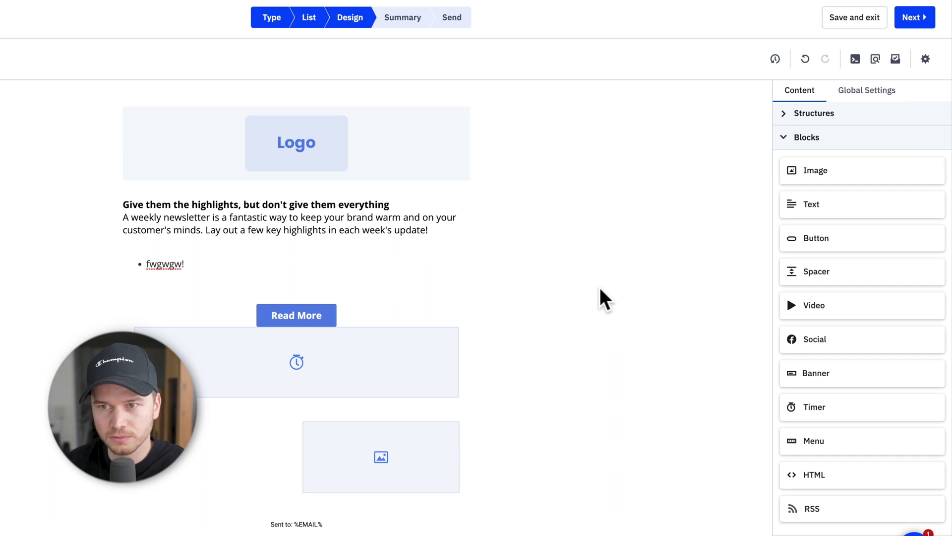
pyautogui.click(865, 89)
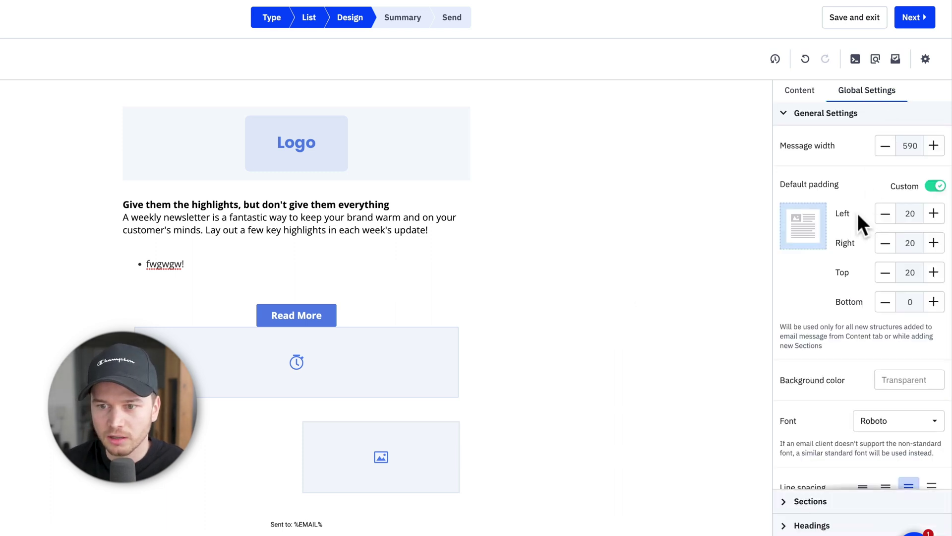
pyautogui.scroll(-3, 823, 218)
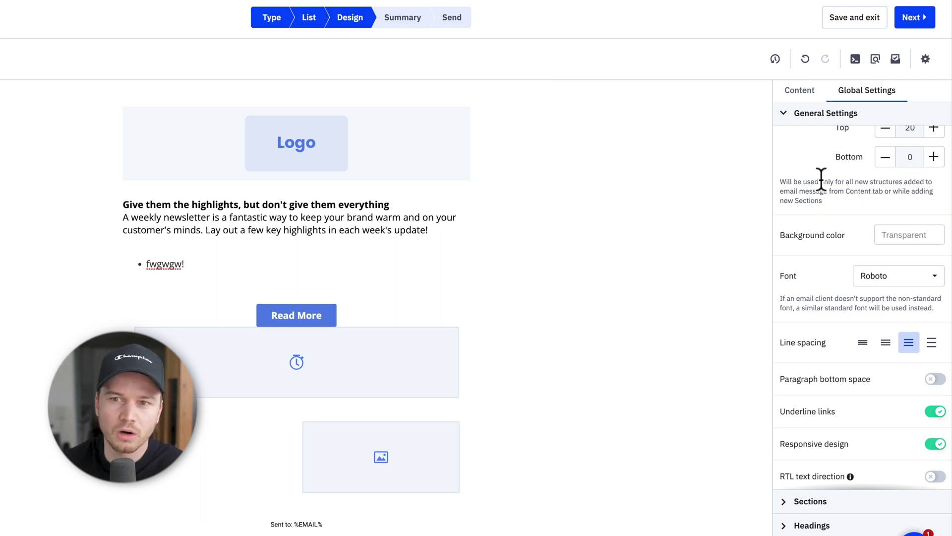
pyautogui.click(561, 364)
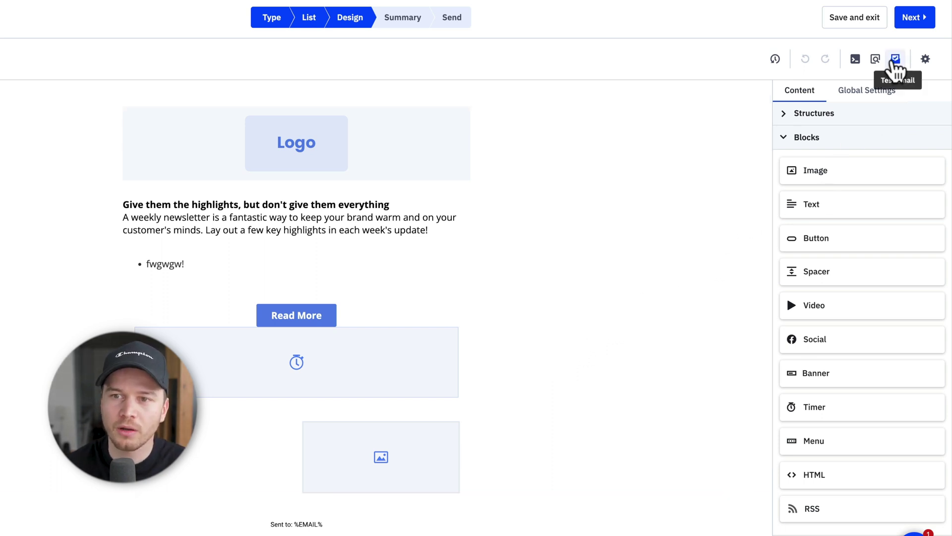
pyautogui.click(876, 59)
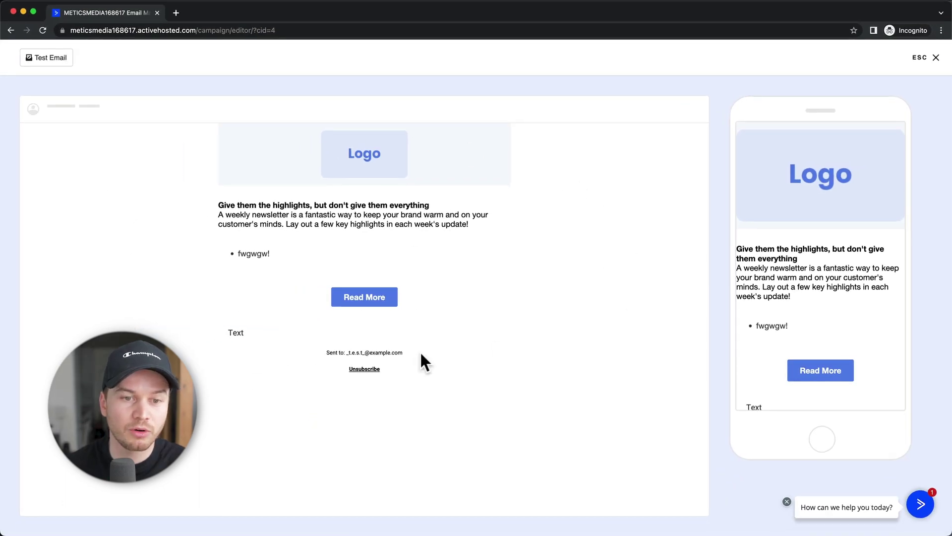
pyautogui.scroll(-3, 793, 300)
pyautogui.scroll(3, 813, 268)
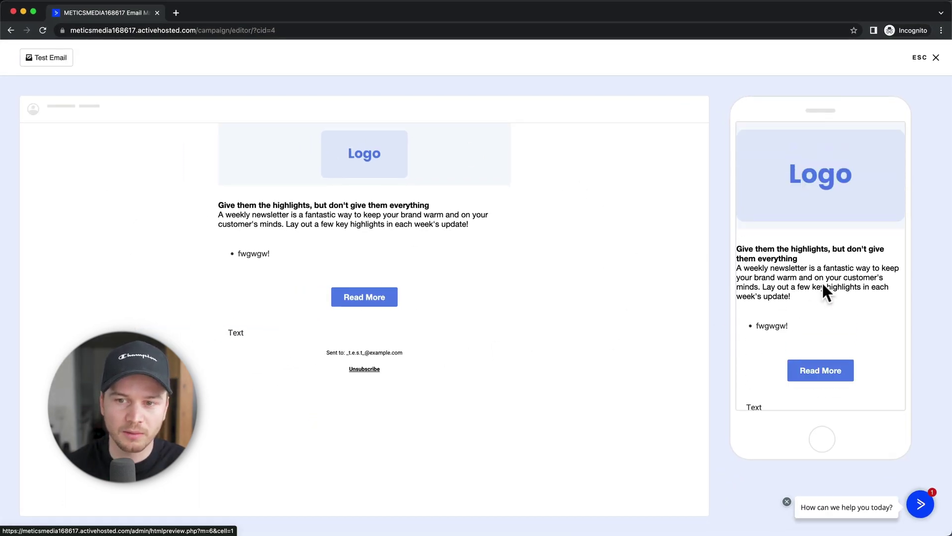
pyautogui.click(936, 57)
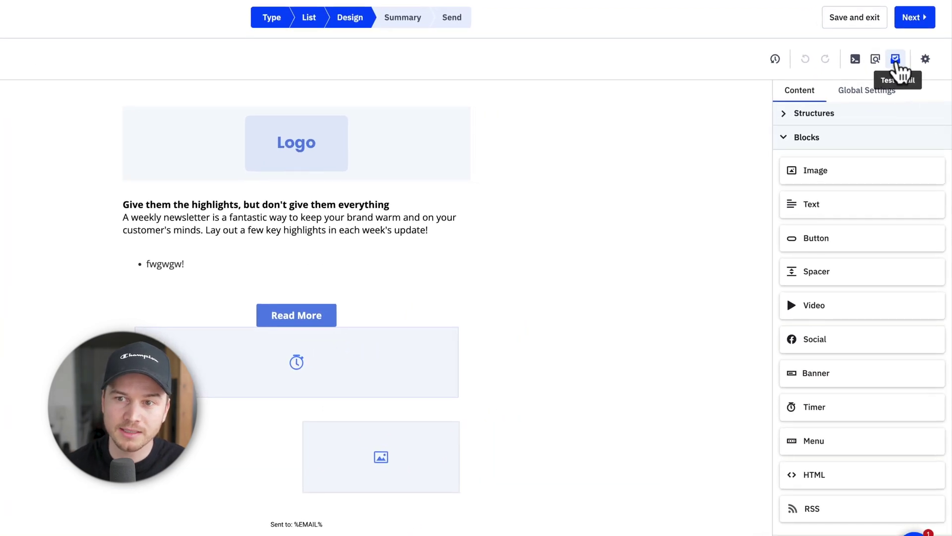
# - Bring up the Test Campaign window and close it without sending a test
pyautogui.click(898, 72)
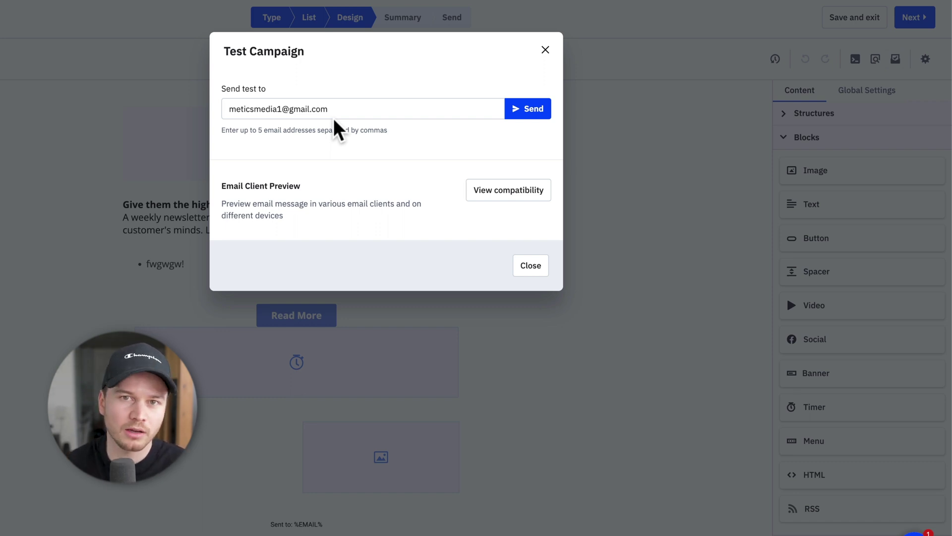
pyautogui.click(546, 50)
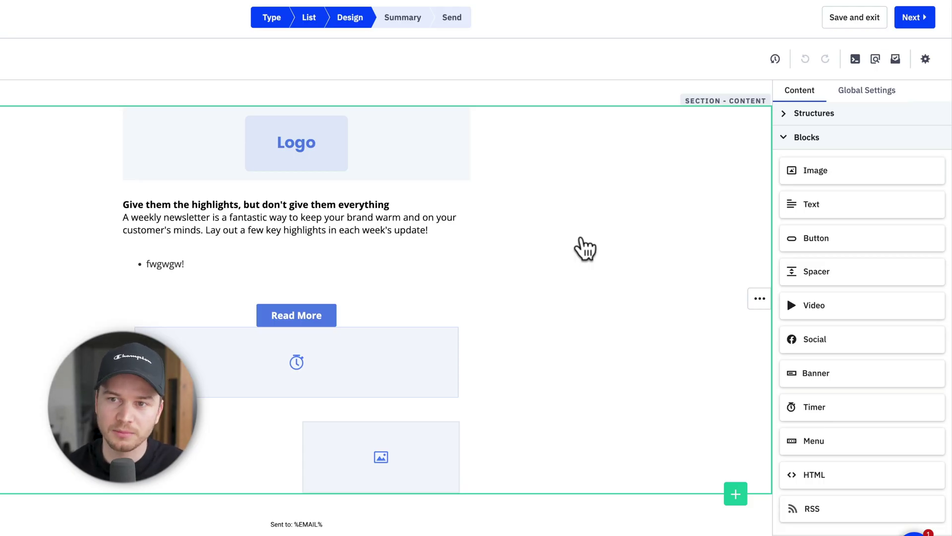
# - Advance from Design to the Campaign Summary step
pyautogui.click(915, 19)
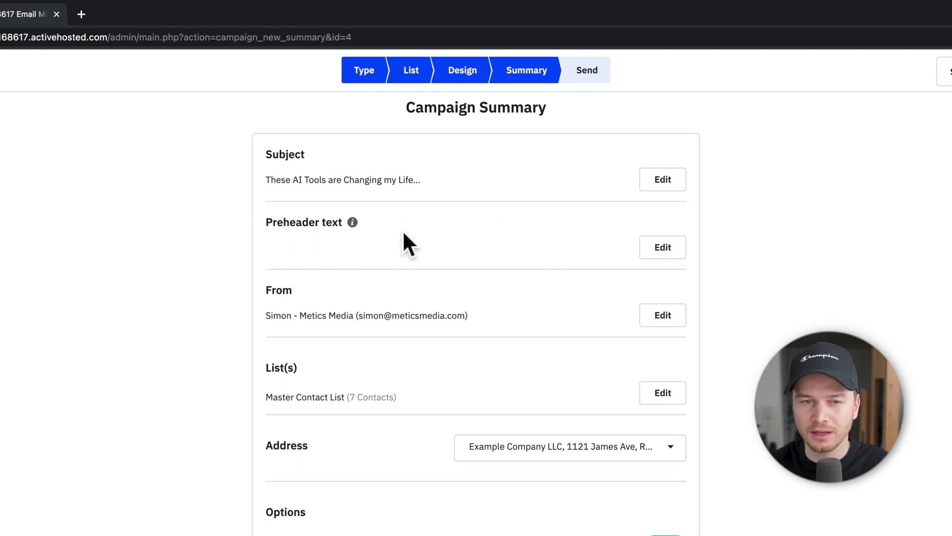
# - Set the preheader text to 'The first AI Tool that changed my life is...' in Campaign Settings and save
pyautogui.click(671, 253)
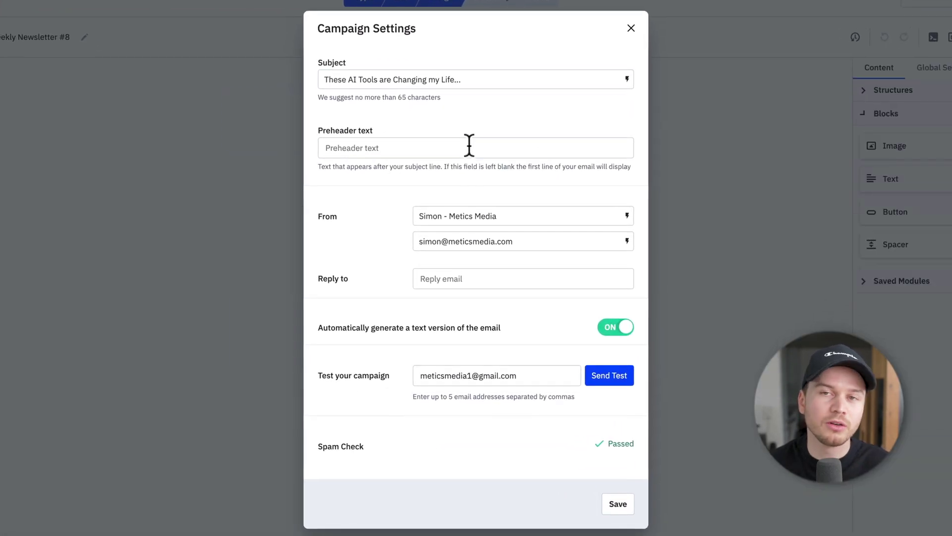
pyautogui.click(471, 205)
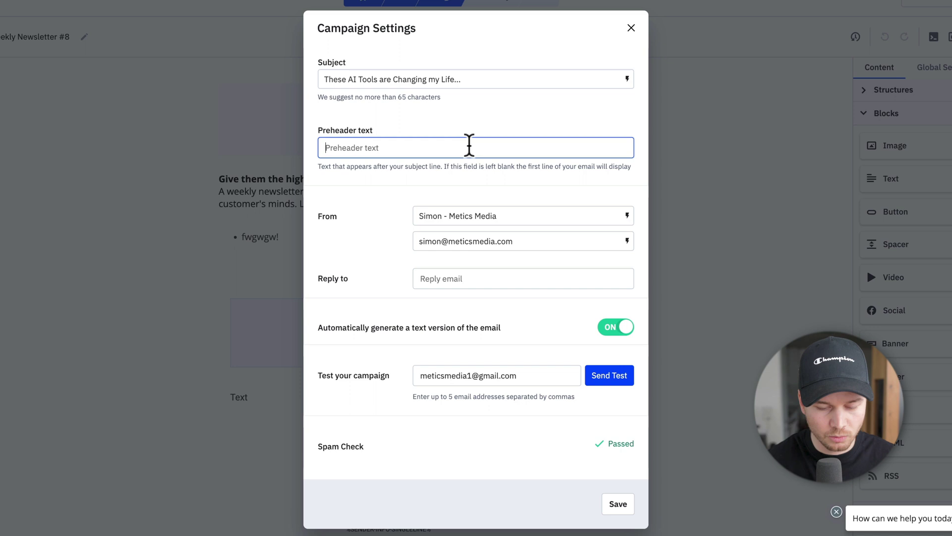
pyautogui.write('The fir')
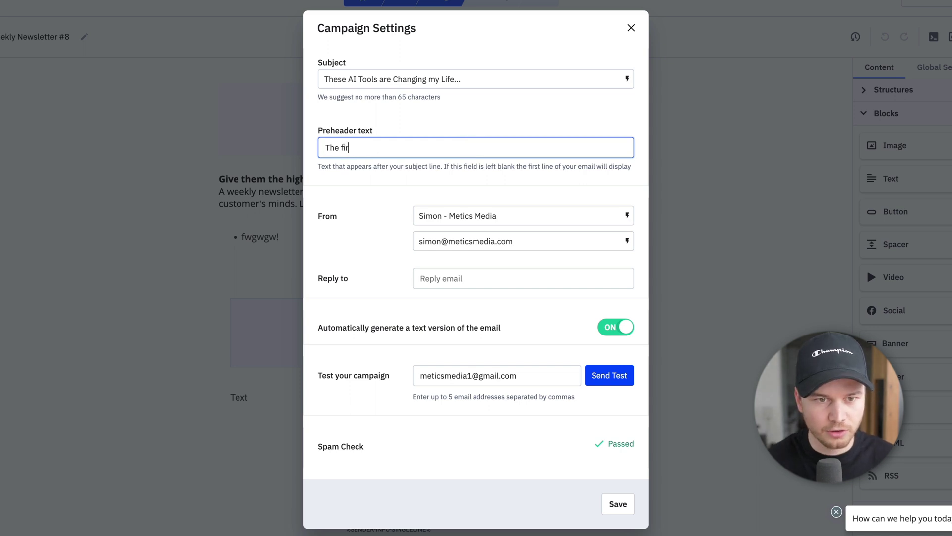
pyautogui.write('st AI Tool th')
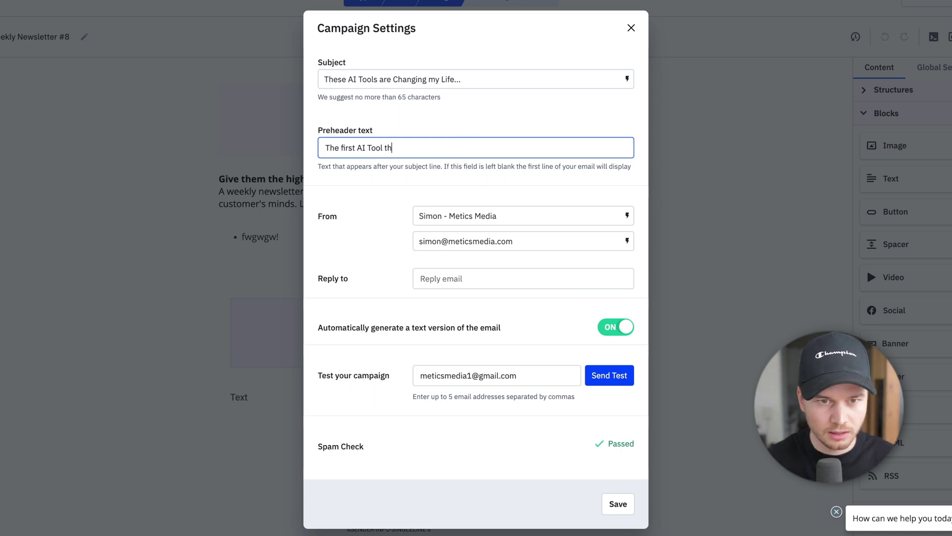
pyautogui.write('at changed my life ')
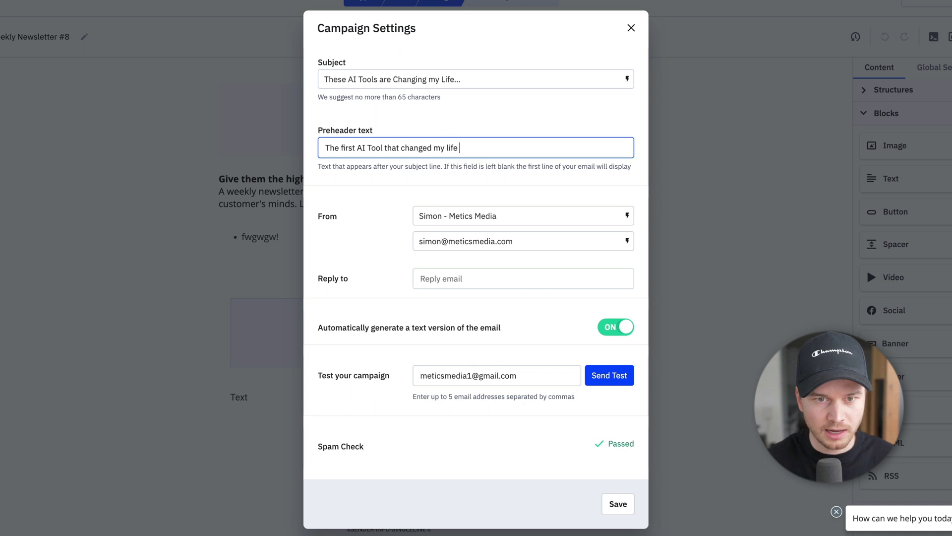
pyautogui.write('is...')
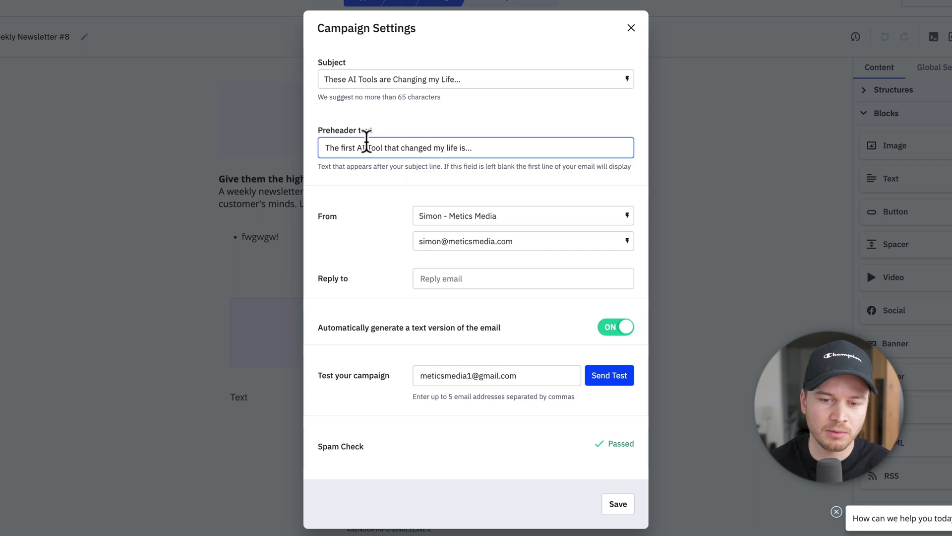
pyautogui.click(618, 504)
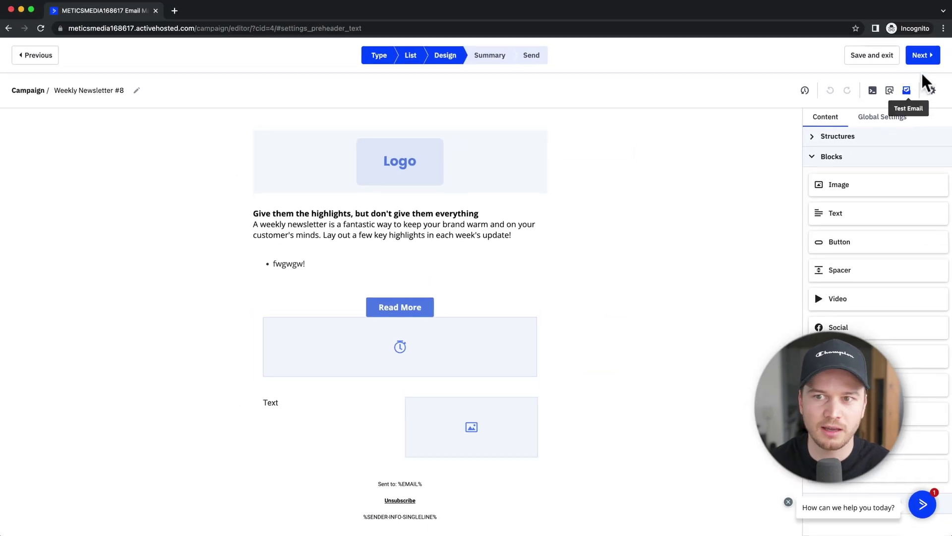
# - On the Campaign Summary, highlight the new preheader, then scroll through Options, Schedule and Send a Test Email
pyautogui.click(921, 59)
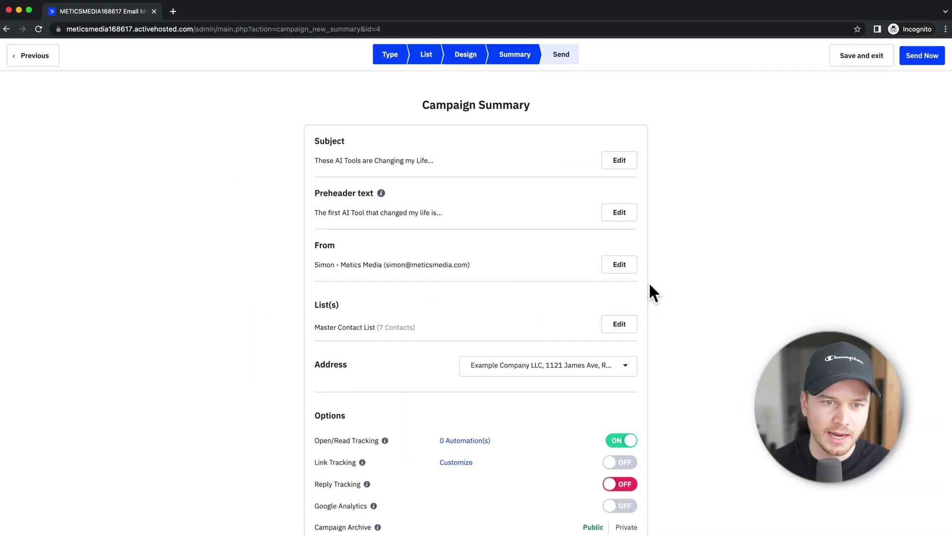
pyautogui.moveTo(315, 212); pyautogui.dragTo(432, 231)
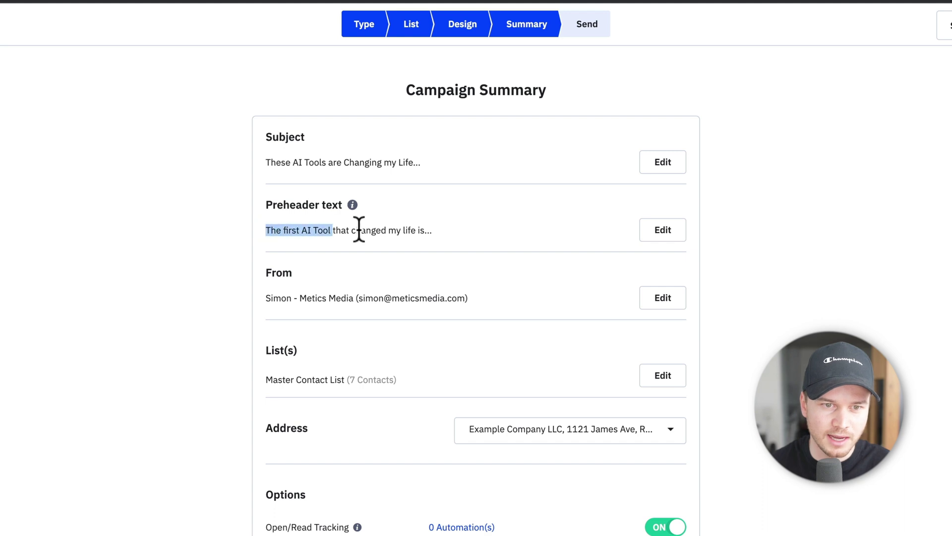
pyautogui.scroll(-1, 453, 277)
pyautogui.click(322, 243)
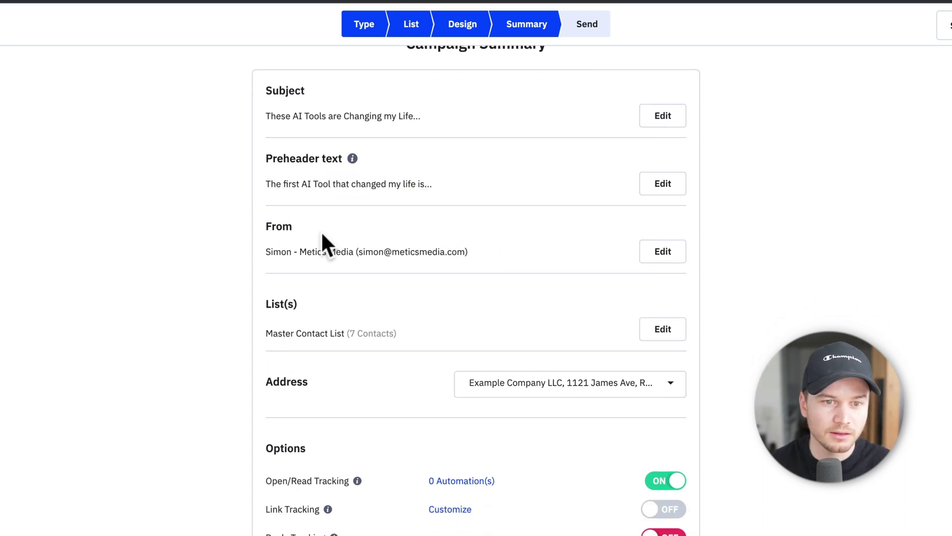
pyautogui.scroll(-2, 491, 248)
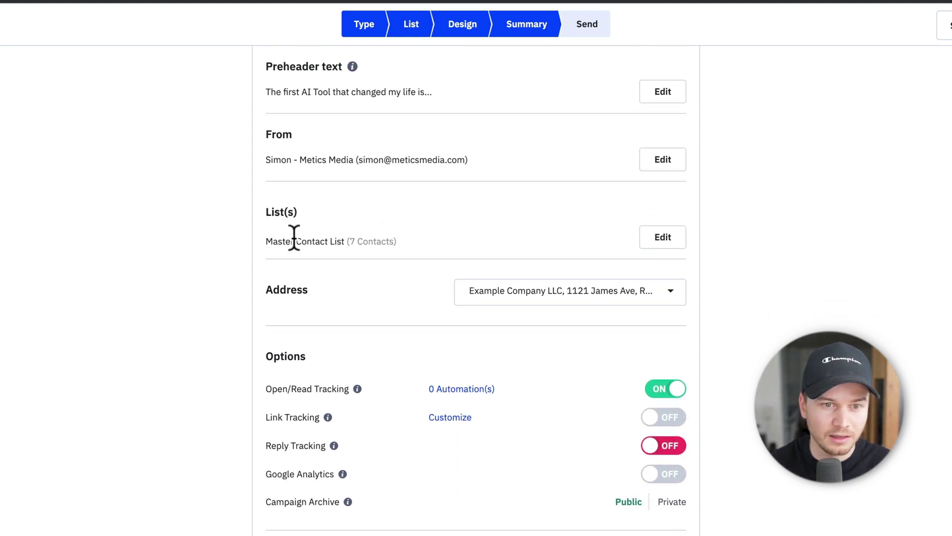
pyautogui.scroll(-1, 444, 232)
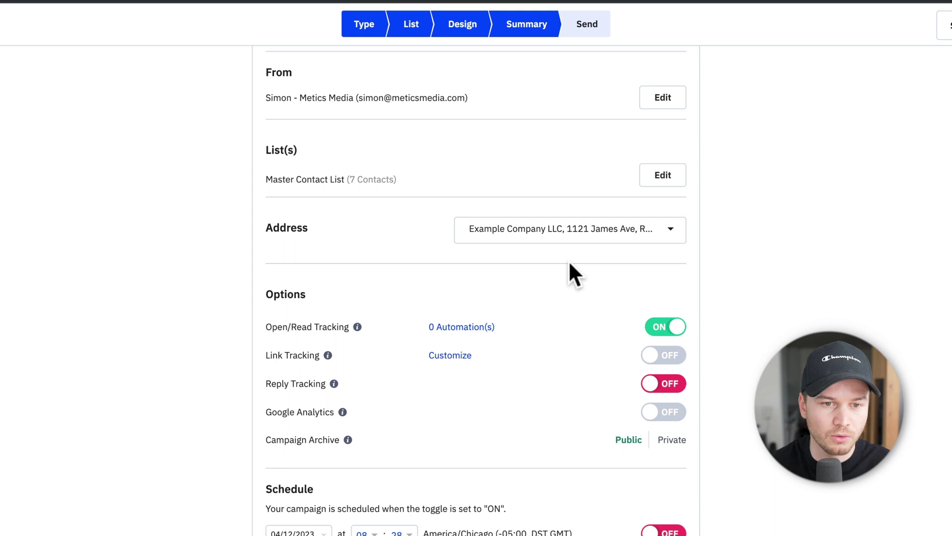
pyautogui.scroll(-1, 645, 223)
pyautogui.scroll(-1, 576, 213)
pyautogui.scroll(-1, 549, 245)
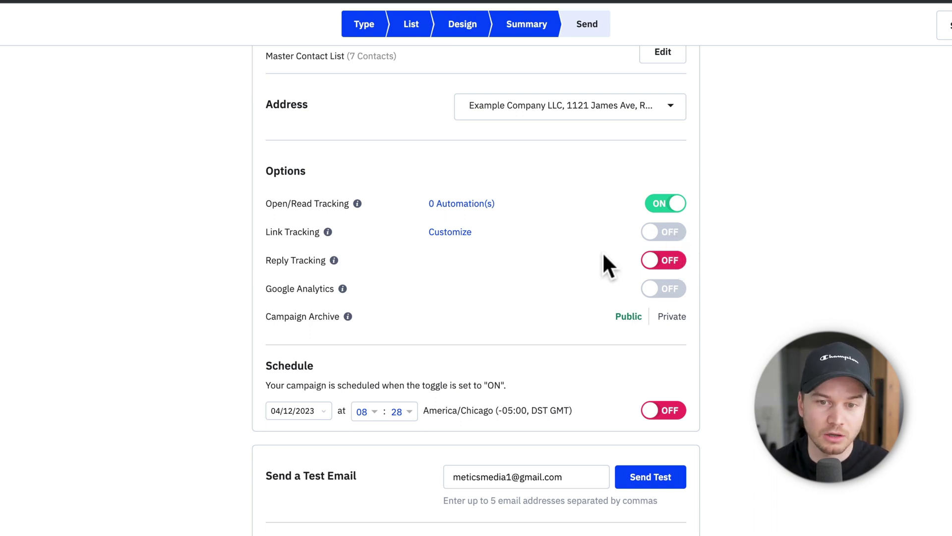
pyautogui.scroll(-1, 587, 238)
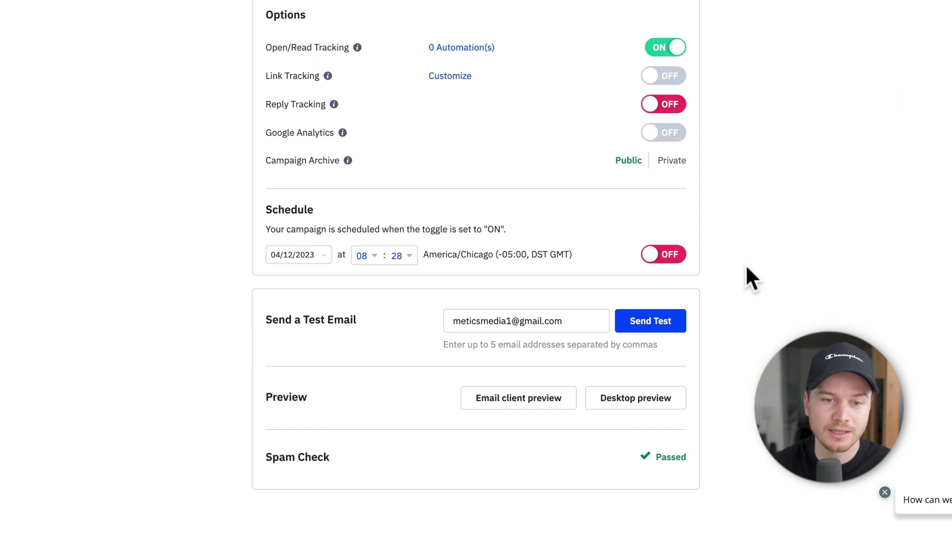
# - Set the schedule date to Tomorrow (04/13/2023) using the quick-date choices
pyautogui.click(315, 255)
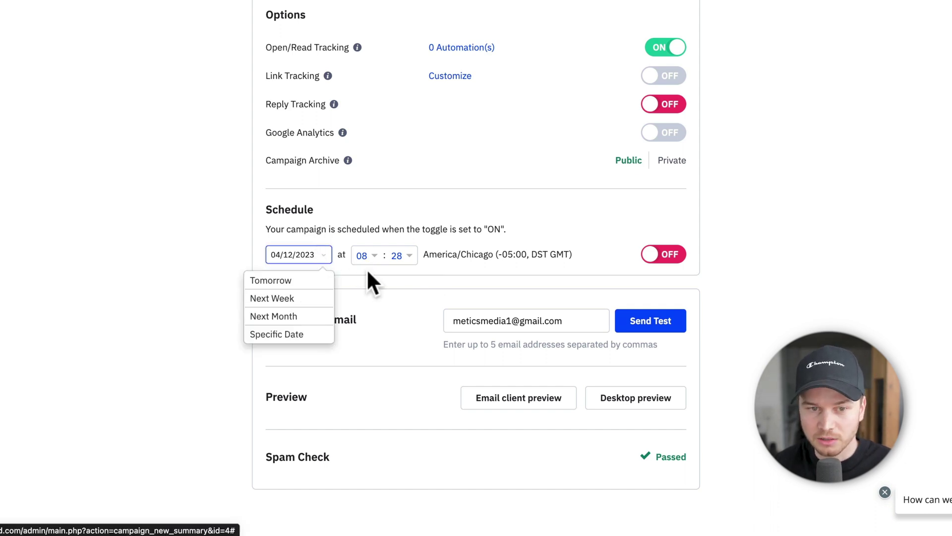
pyautogui.click(304, 288)
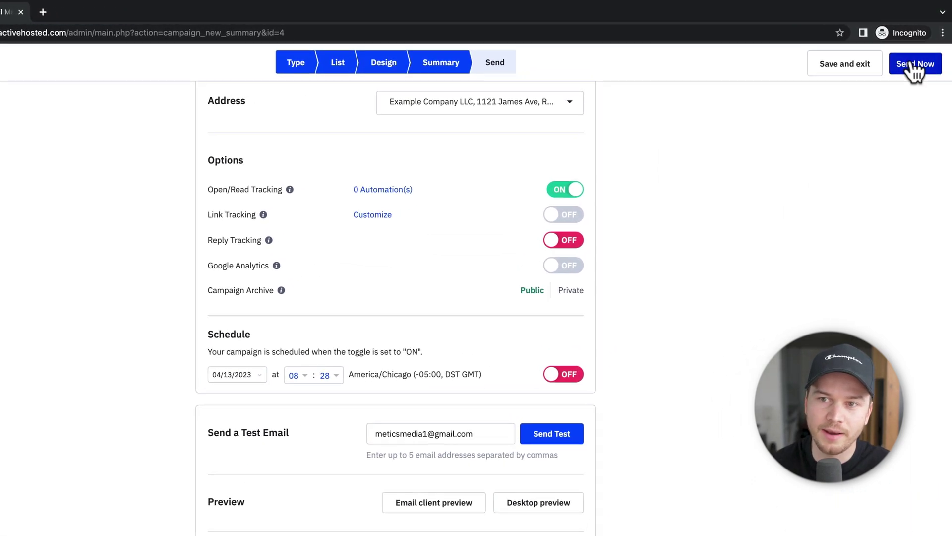
# - Send Weekly Newsletter #8 immediately and confirm with Send Campaign Now
pyautogui.click(915, 54)
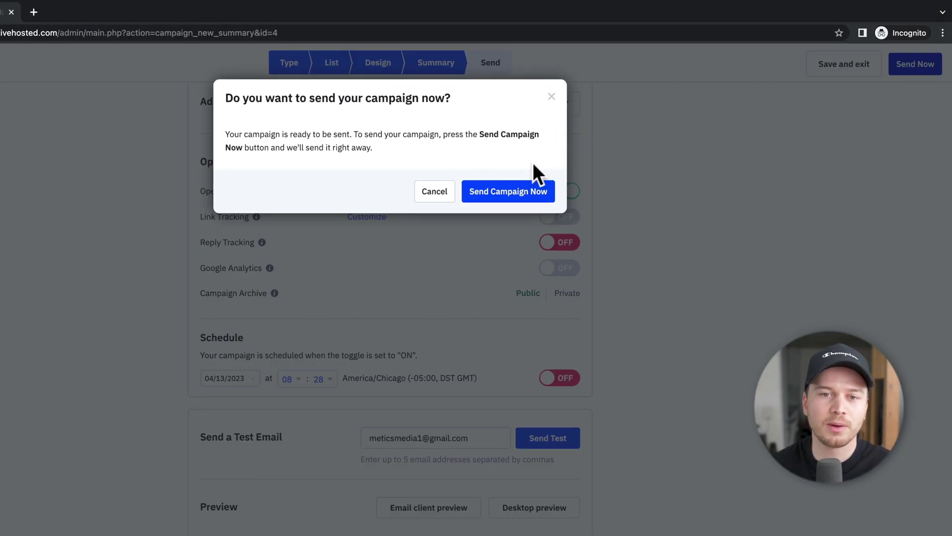
pyautogui.click(505, 195)
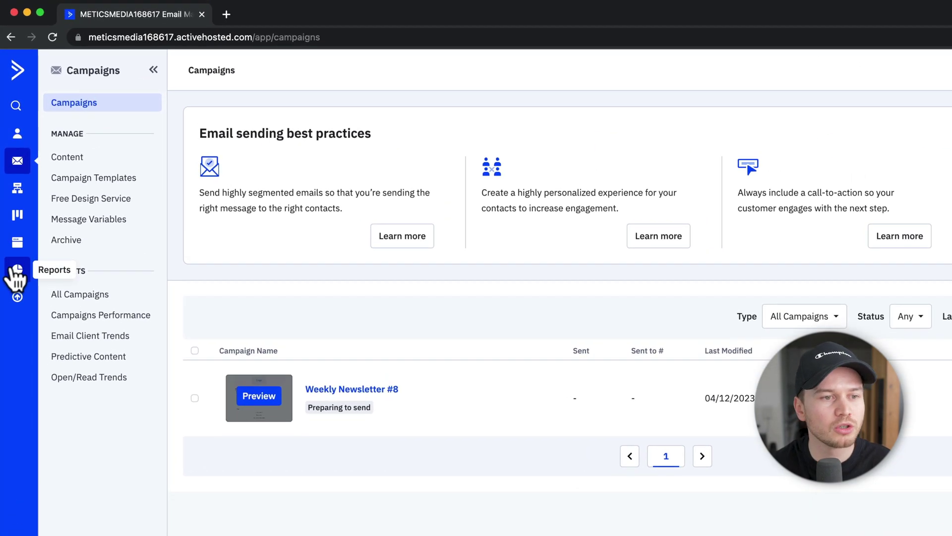
# - Go to Campaign Reports to see Weekly Newsletter #8 sent to 7 contacts
pyautogui.click(17, 272)
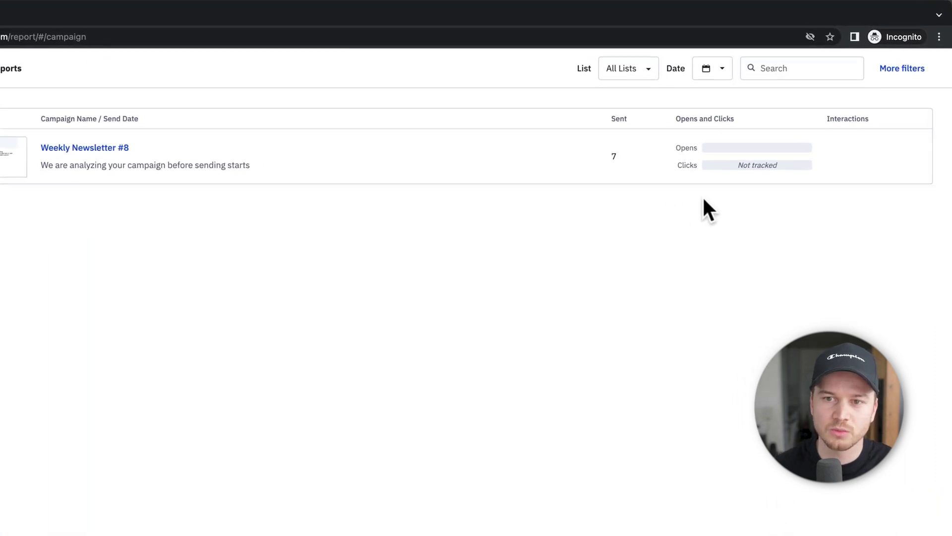
pyautogui.moveTo(747, 148)
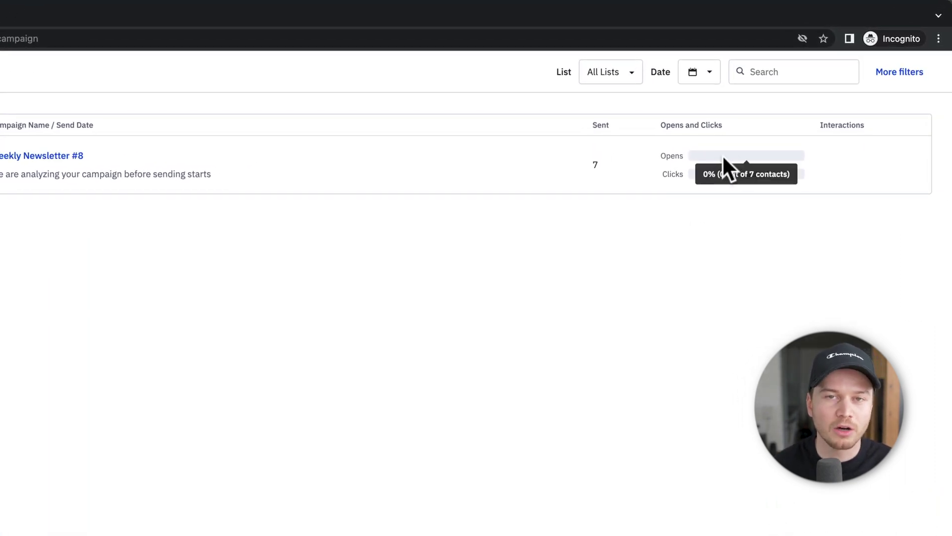